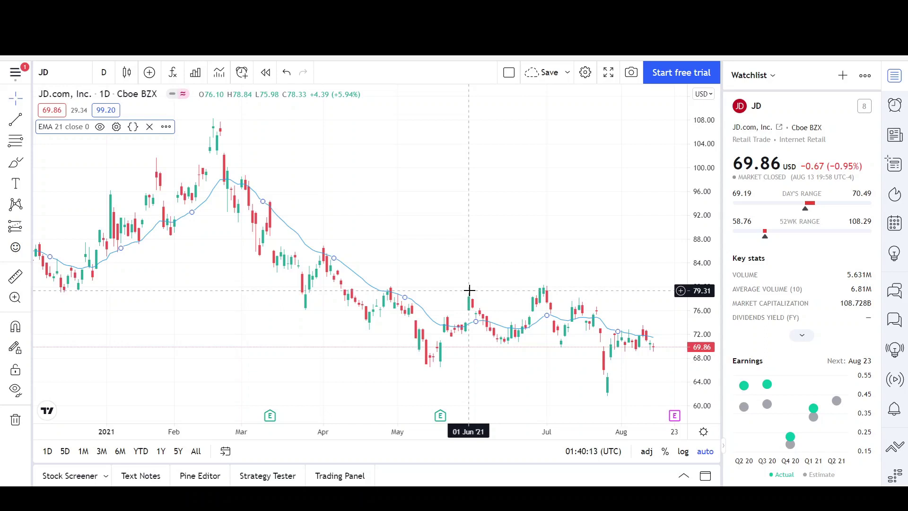
- Draw a descending parallel channel from the 17 Feb '21 high near 108.33 to 22 Apr '21 near 68.08, with its lower line under the March lows
left_click(28, 120)
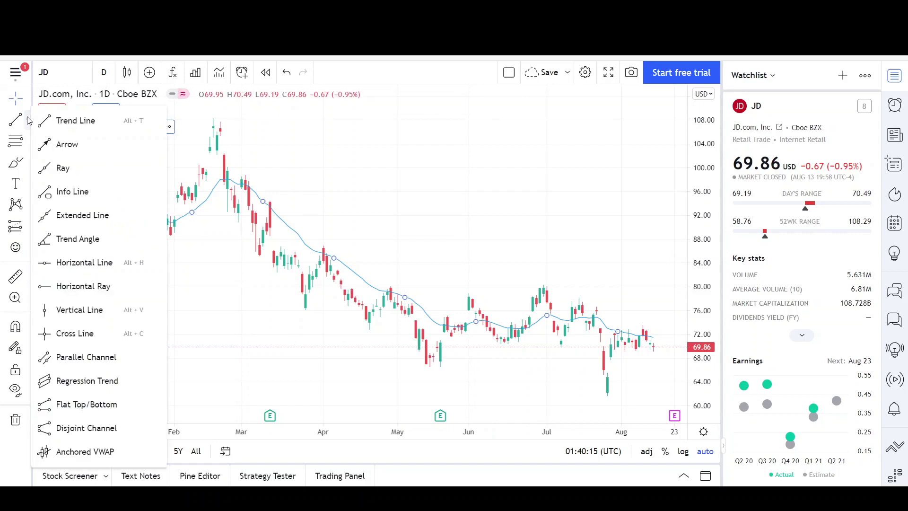
left_click(87, 357)
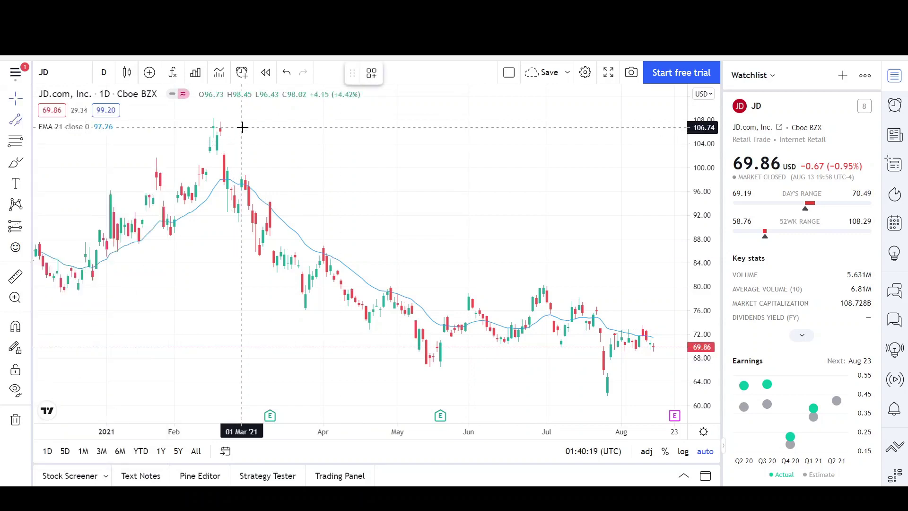
left_click(213, 117)
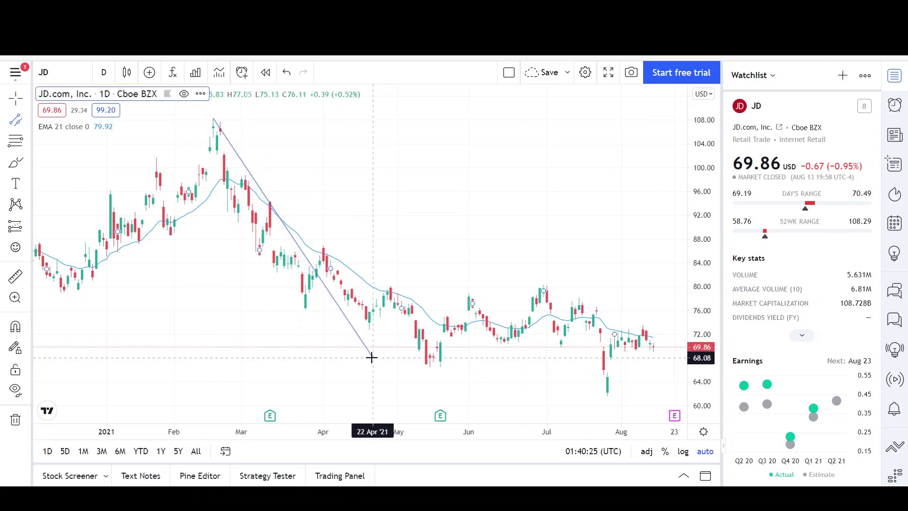
left_click(372, 357)
left_click(273, 278)
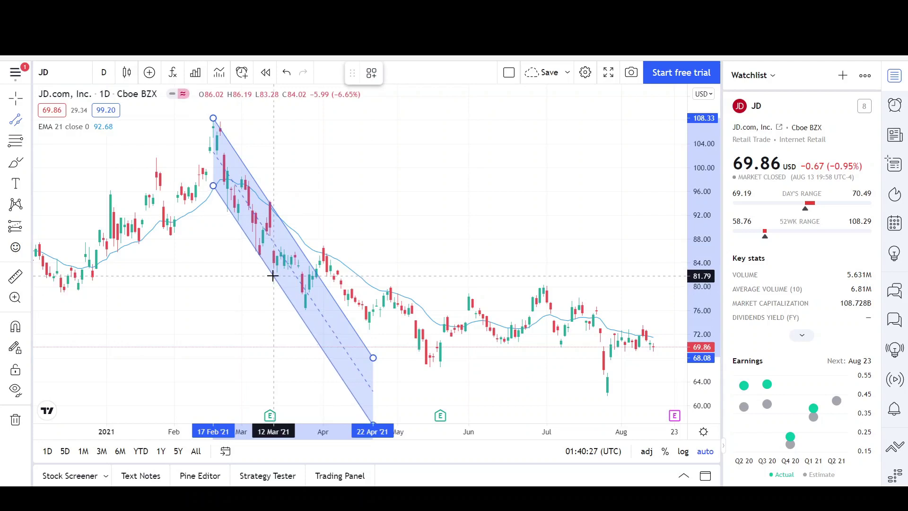
left_click(234, 305)
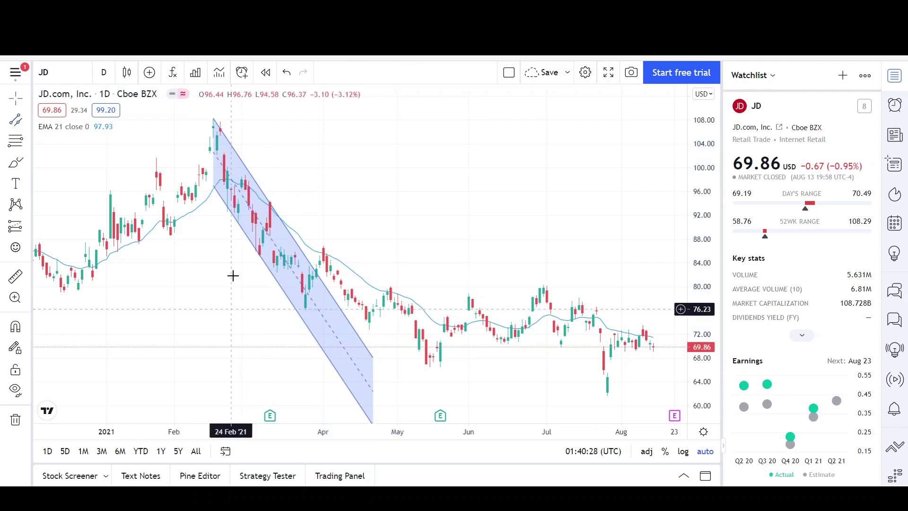
- Circle the late-March low and the early-April high freehand with the Brush
left_click(17, 163)
mouse_move(307, 306)
left_mouse_down()
mouse_move(292, 321)
mouse_move(311, 300)
mouse_move(303, 299)
left_mouse_up()
mouse_move(327, 242)
left_mouse_down()
mouse_move(314, 247)
mouse_move(326, 260)
mouse_move(330, 243)
left_mouse_up()
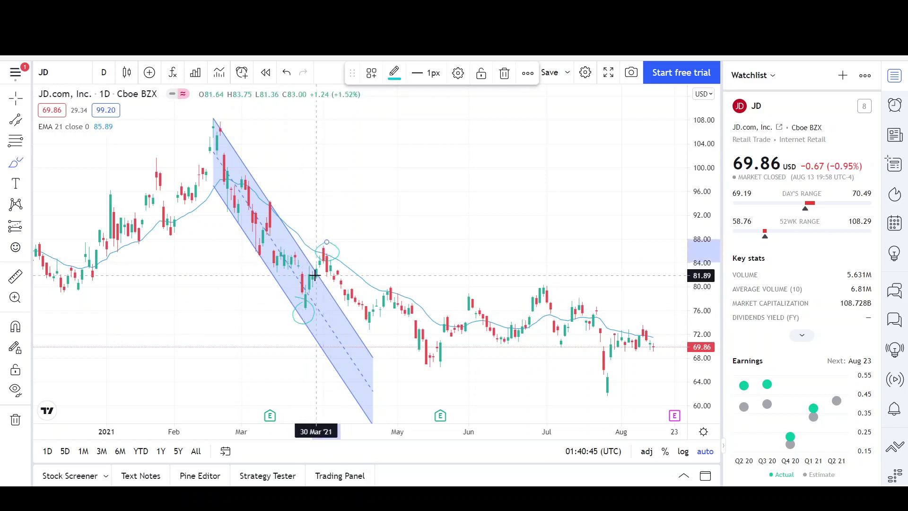
- Draw an arrow from the 1 April high near 86.86 down to about 72.45, and move it onto the late-April to mid-May decline
left_click(28, 120)
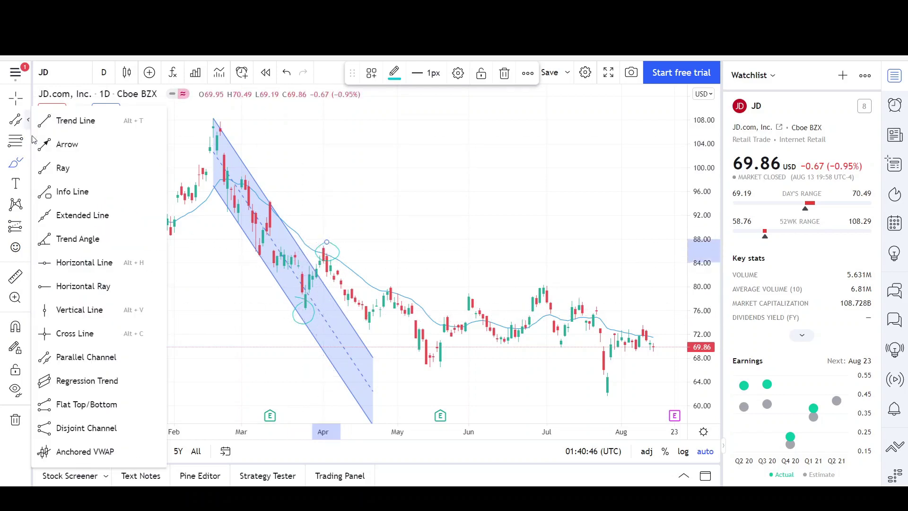
left_click(67, 158)
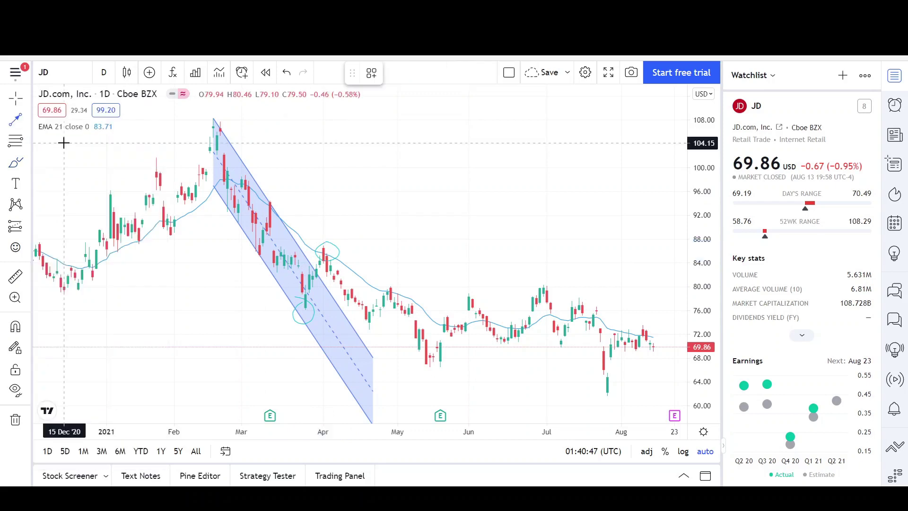
left_click(324, 246)
left_click(374, 331)
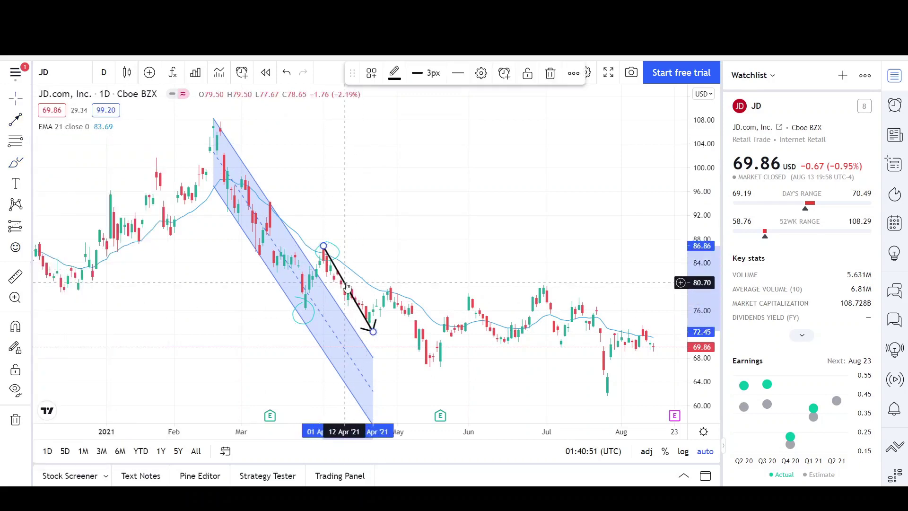
mouse_move(347, 287)
left_mouse_down()
mouse_move(393, 332)
mouse_move(411, 330)
left_mouse_up()
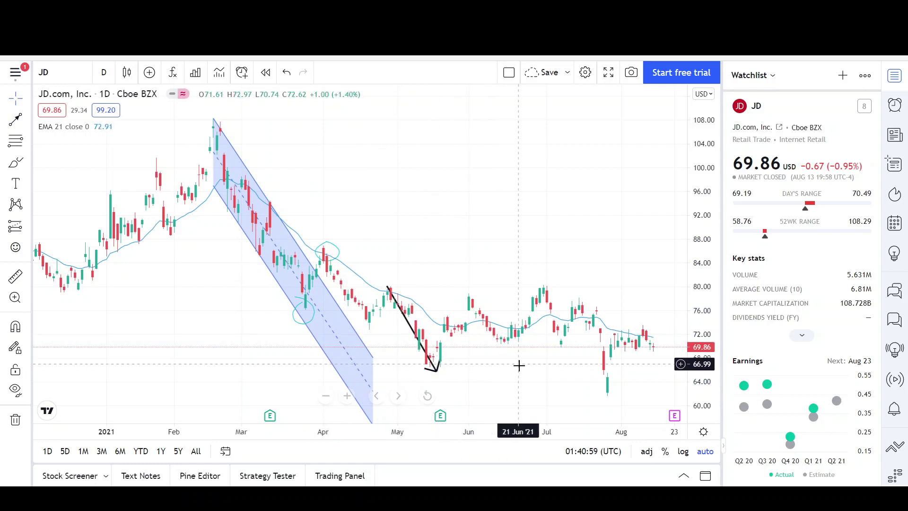
- Draw a horizontal parallel channel from 11 Mar '21 to 27 Sep '21, with its upper line near 79.9 and its lower line near 66.9
left_click_drag(499, 369, 412, 370)
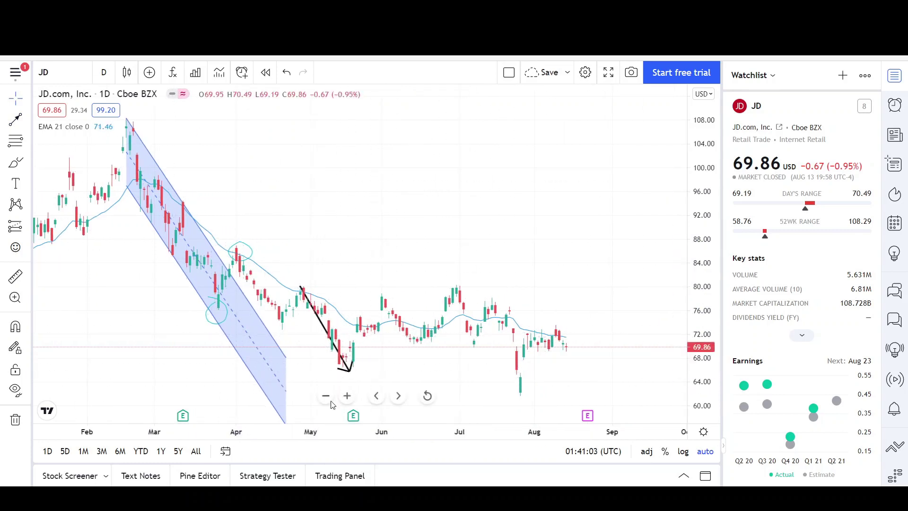
scroll(268, 435, "down", 5)
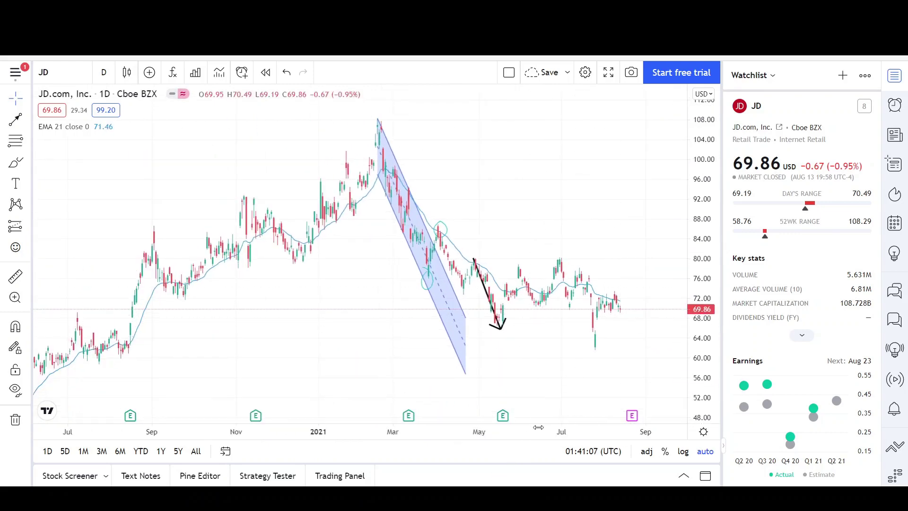
left_click_drag(538, 427, 426, 430)
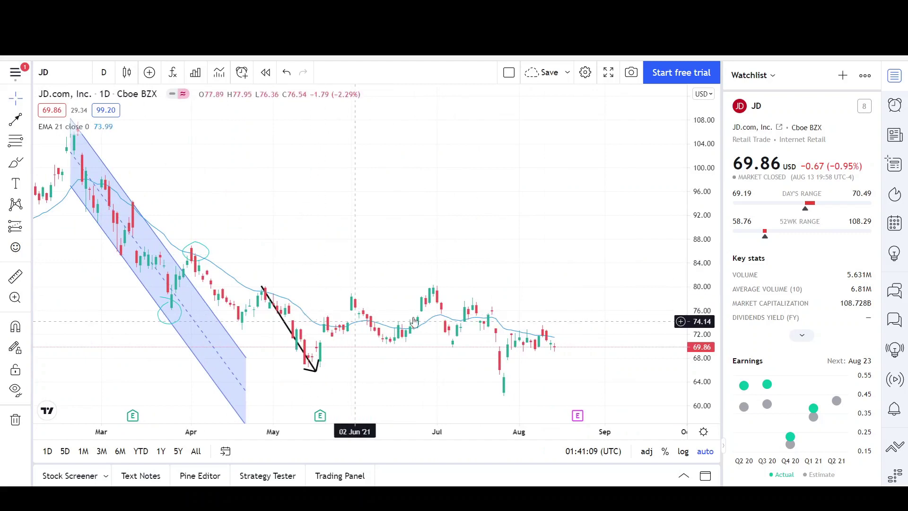
left_click(29, 122)
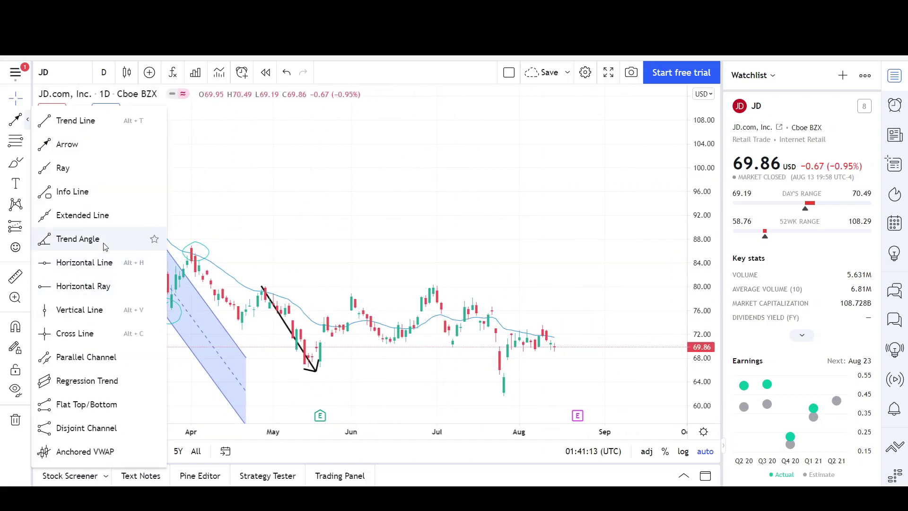
left_click(103, 359)
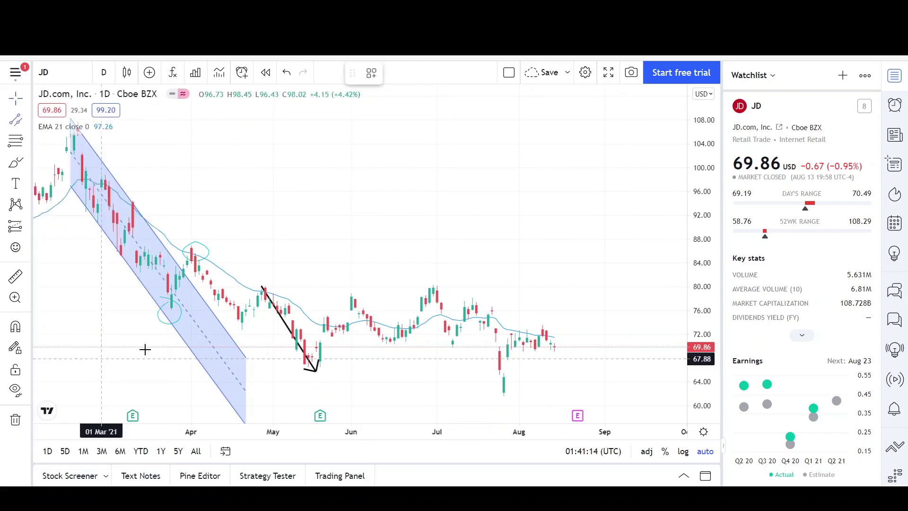
left_click(133, 288)
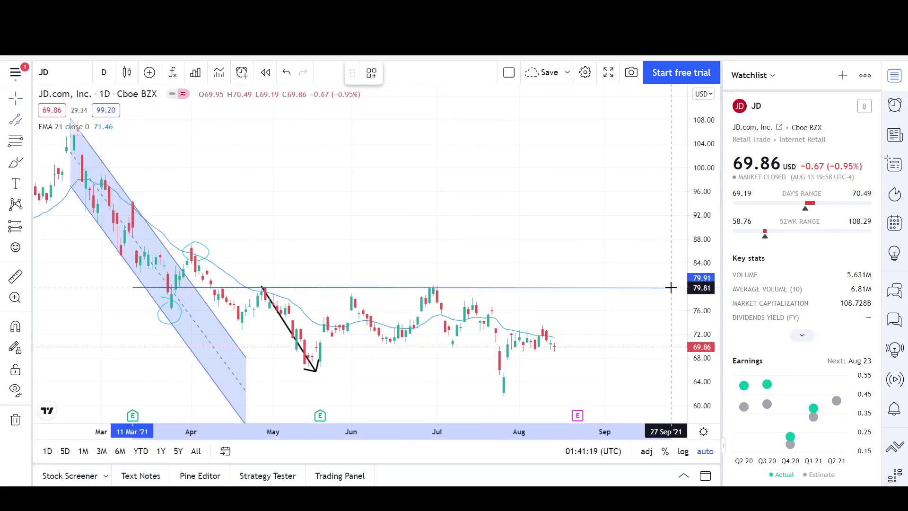
left_click(672, 288)
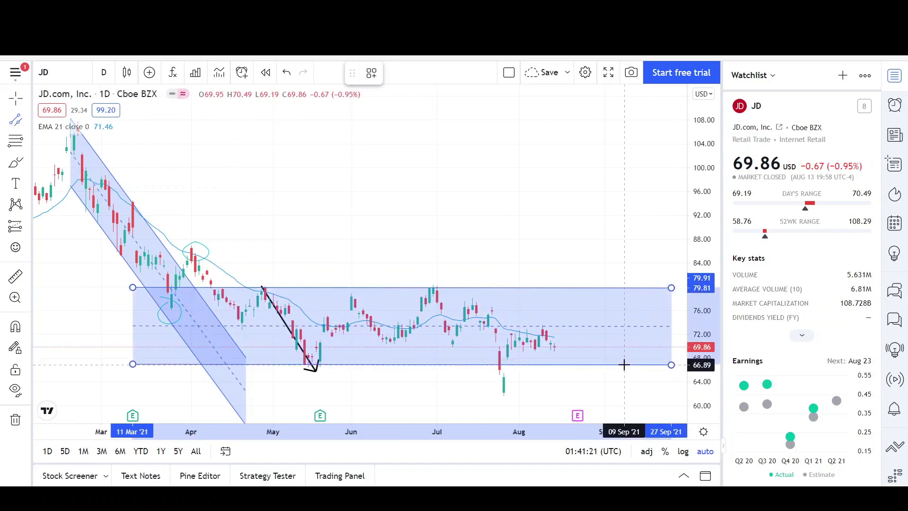
left_click(622, 363)
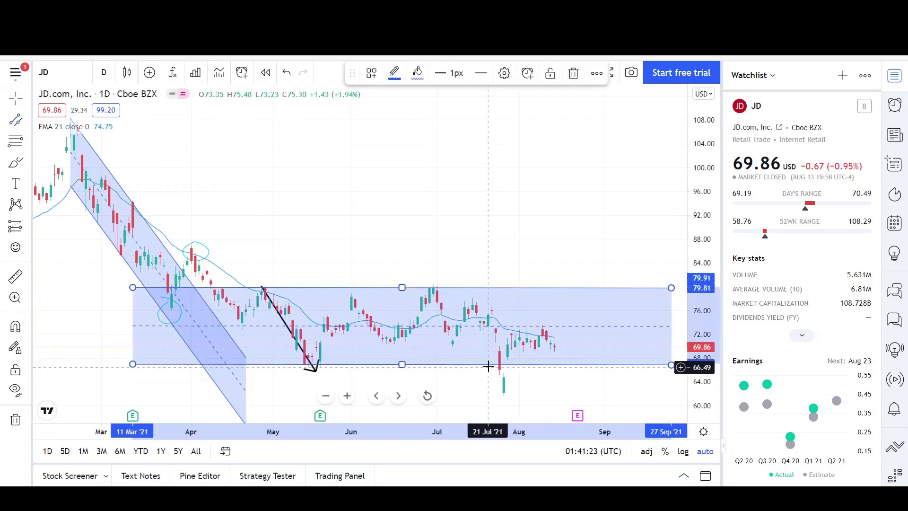
left_click(405, 254)
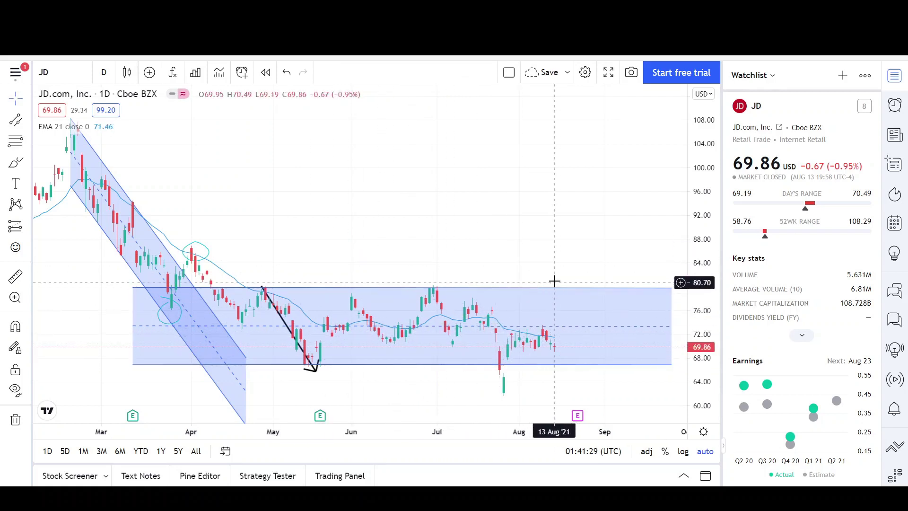
- Draw a small parallel channel from 21 Jul to 23 Aug '21 between about 69.5 and 72.8, and brush a circle around late August near 82
left_click_drag(506, 258, 445, 270)
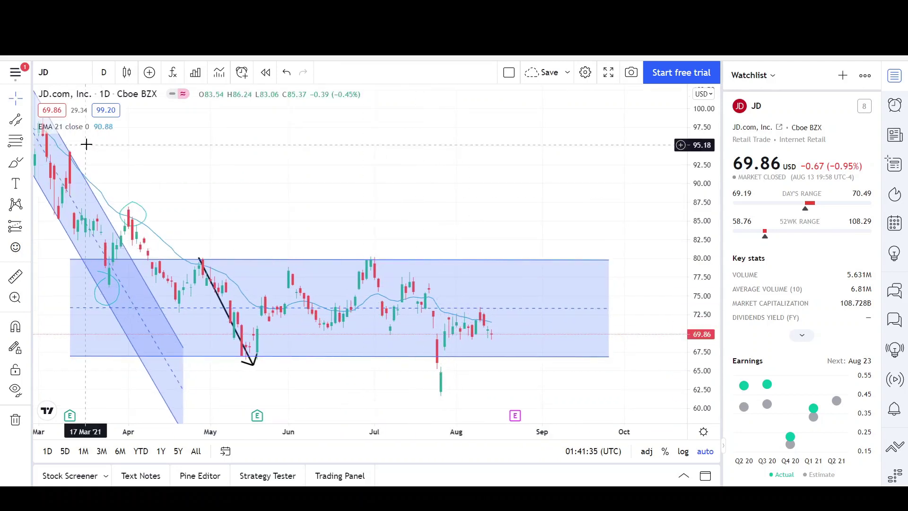
left_click(17, 121)
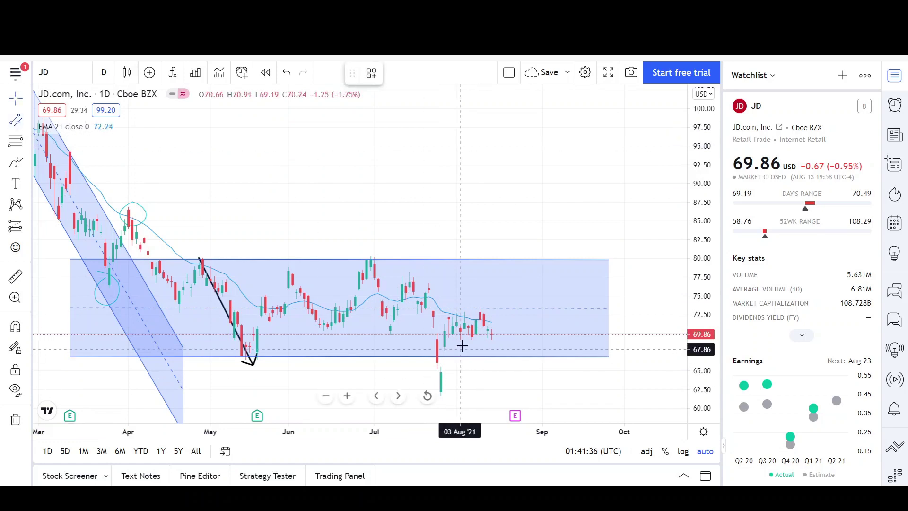
left_click(426, 337)
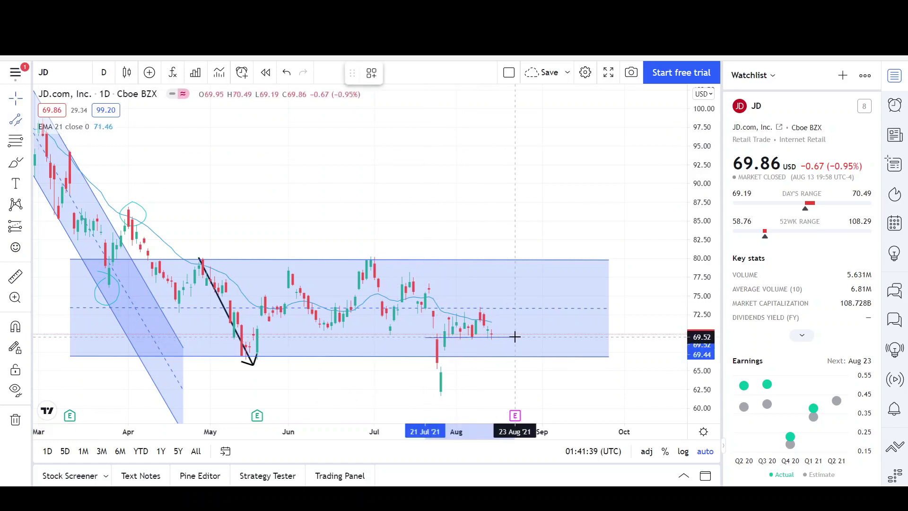
left_click(516, 335)
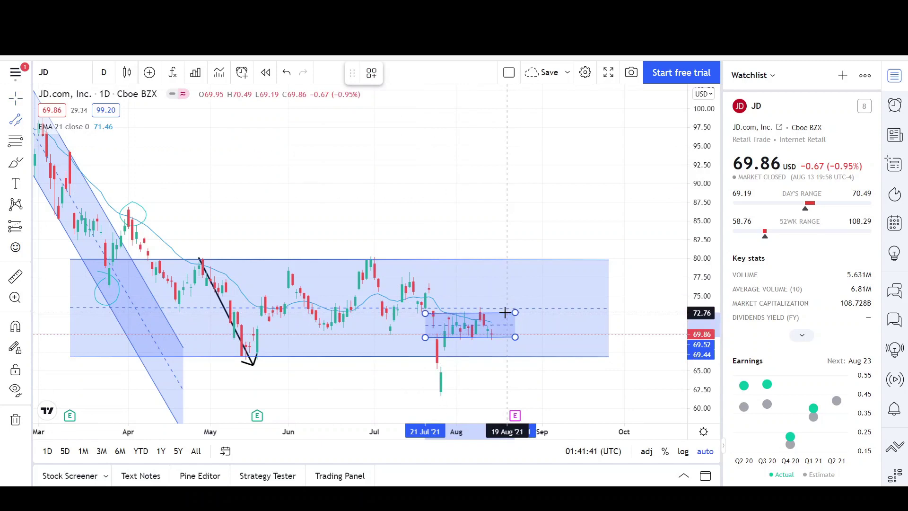
left_click(505, 313)
left_click(480, 382)
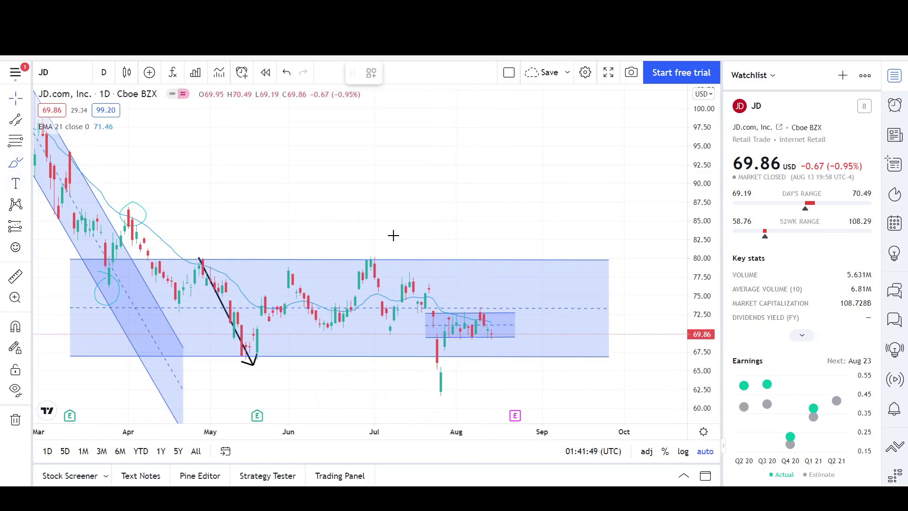
mouse_move(544, 229)
left_mouse_down()
mouse_move(527, 234)
mouse_move(552, 239)
mouse_move(543, 228)
left_mouse_up()
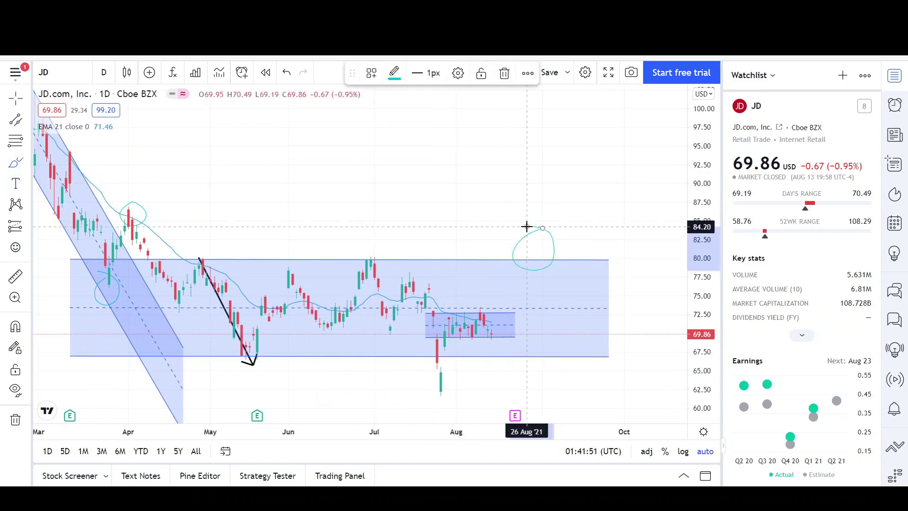
- Draw a large descending parallel channel from 10 Feb '21 at about 104.25 to 29 Sep '21 at about 64.50, with its lower line along the May low
scroll(378, 411, "down", 5)
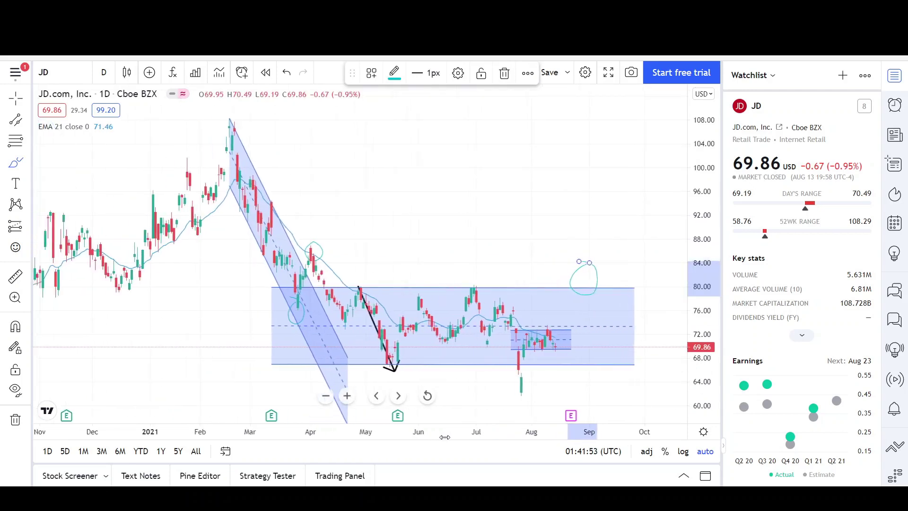
left_click(18, 120)
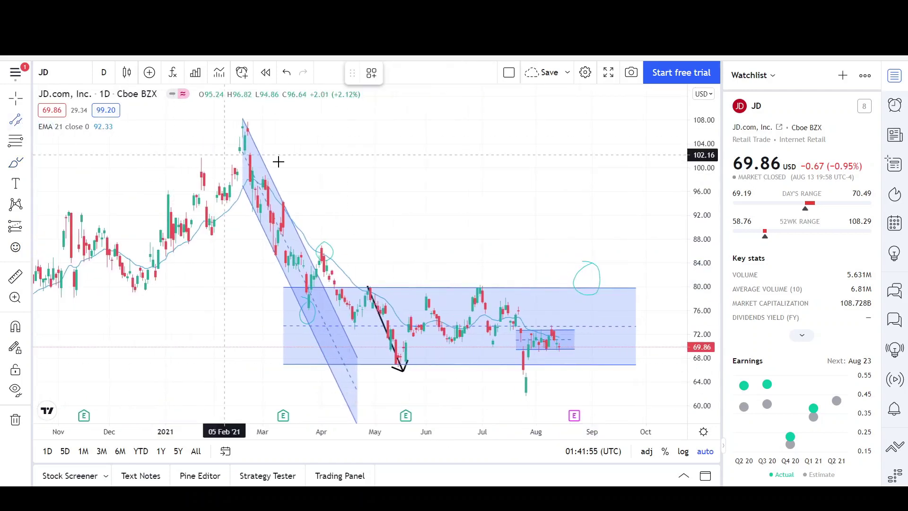
left_click(232, 142)
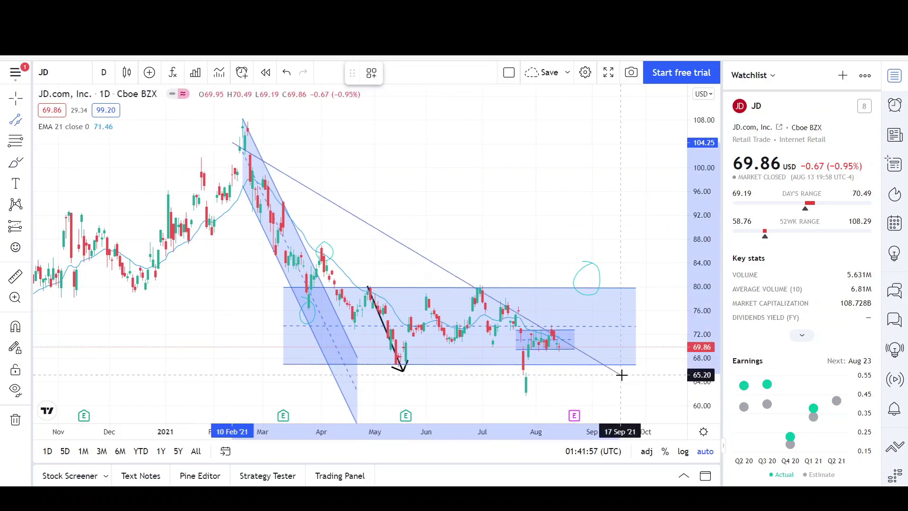
left_click(641, 380)
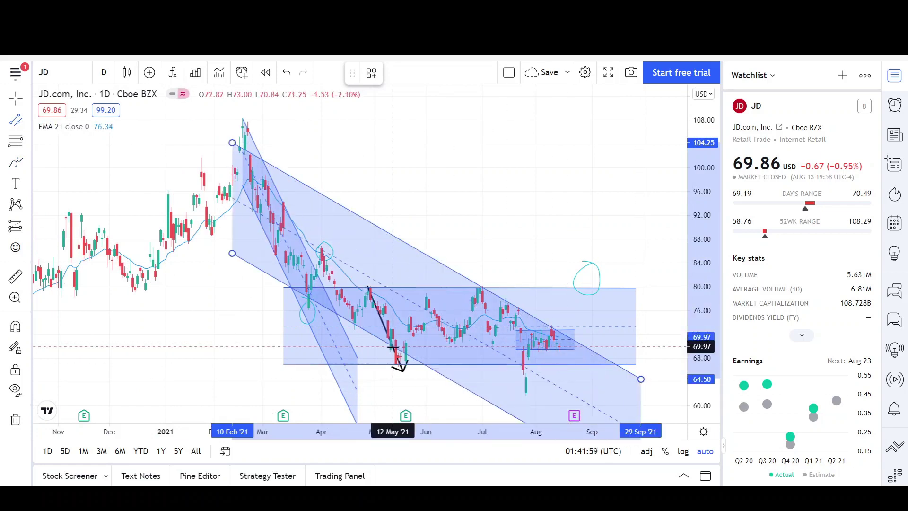
left_click(399, 364)
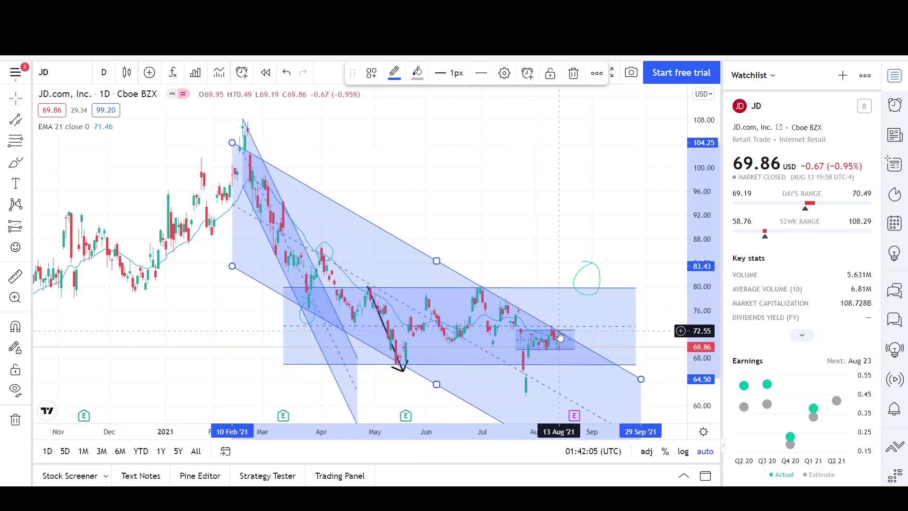
left_click(511, 253)
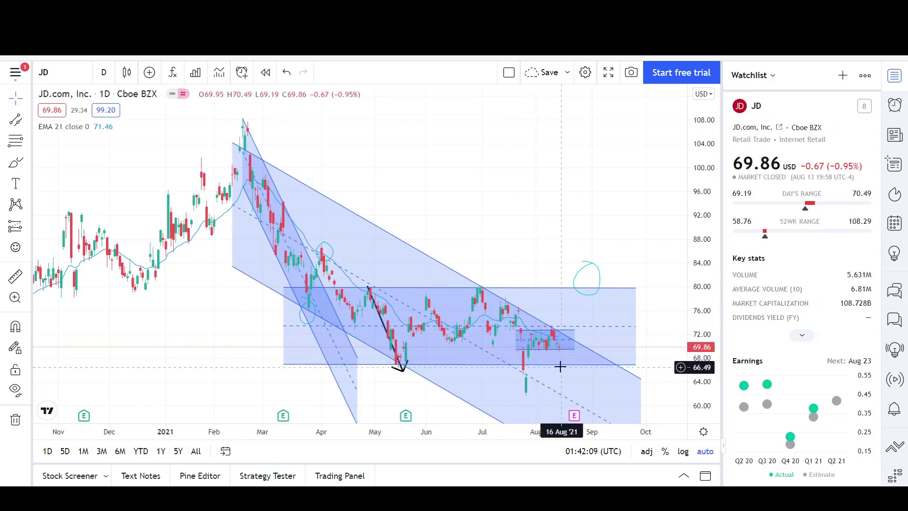
left_click_drag(647, 248, 503, 240)
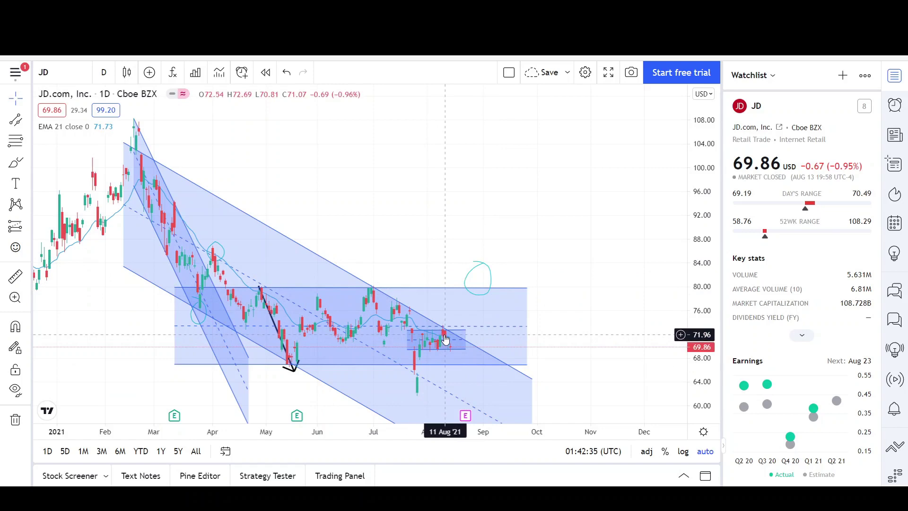
scroll(409, 397, "down", 3)
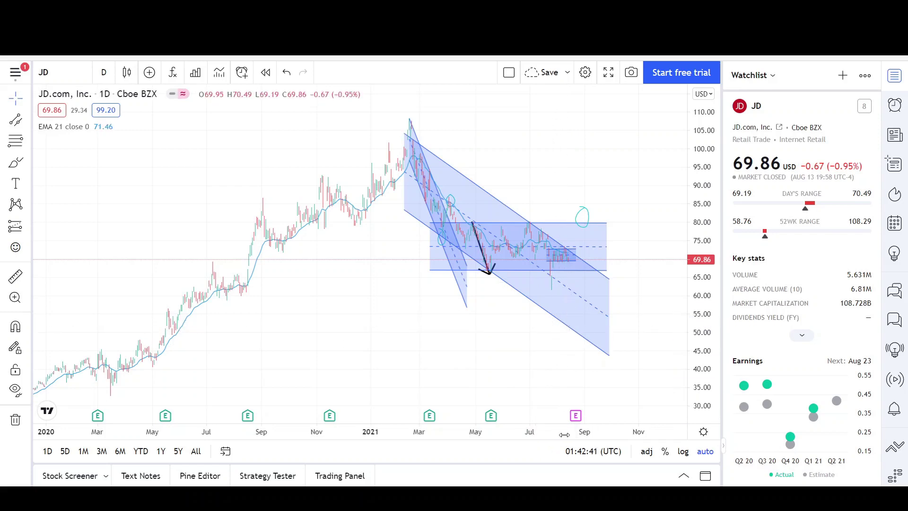
left_click_drag(564, 434, 546, 436)
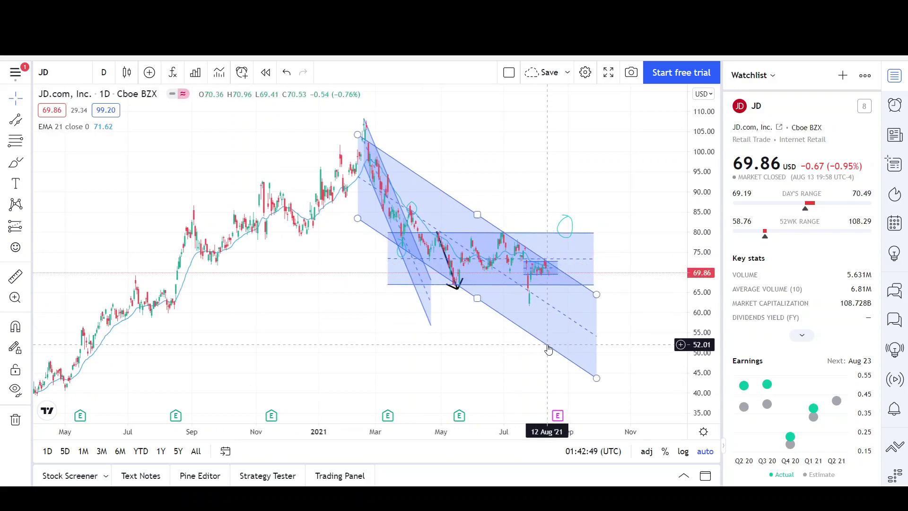
scroll(493, 353, "right", 3)
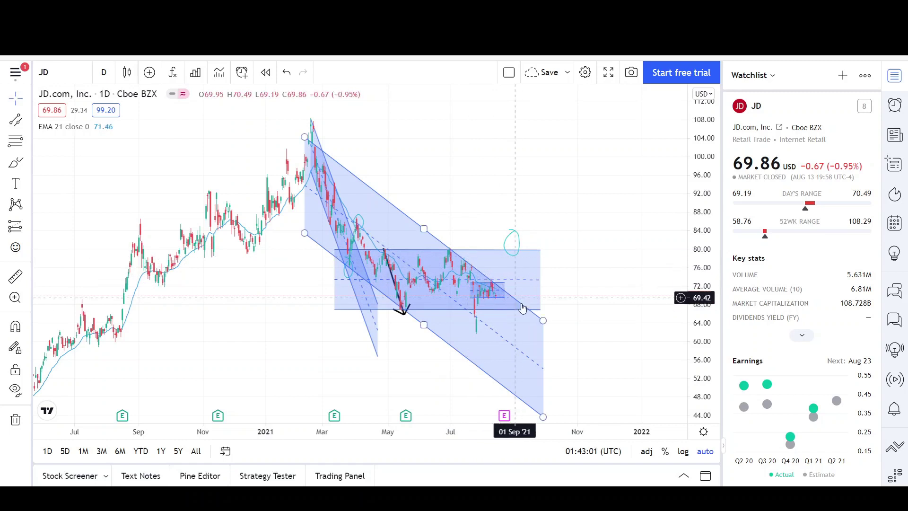
- Change the background colour of the large descending parallel channel to yellow
left_click(537, 318)
right_click(537, 318)
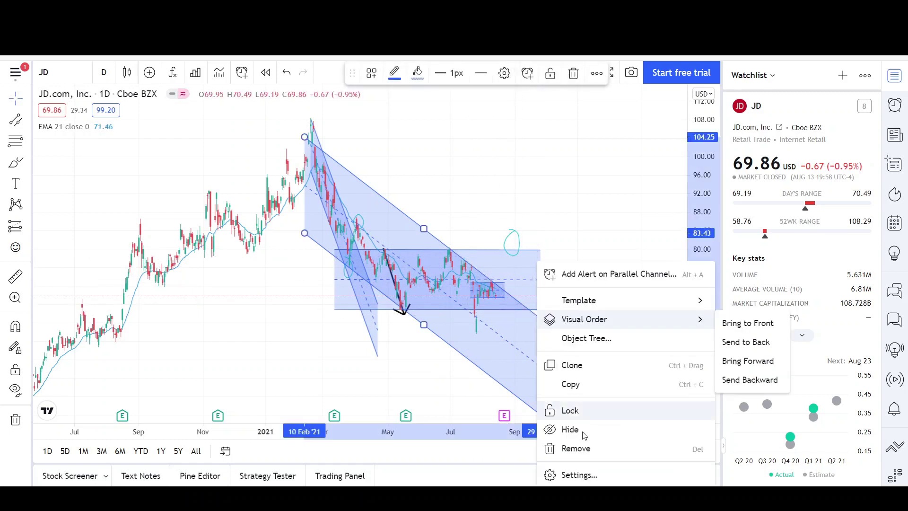
left_click(599, 477)
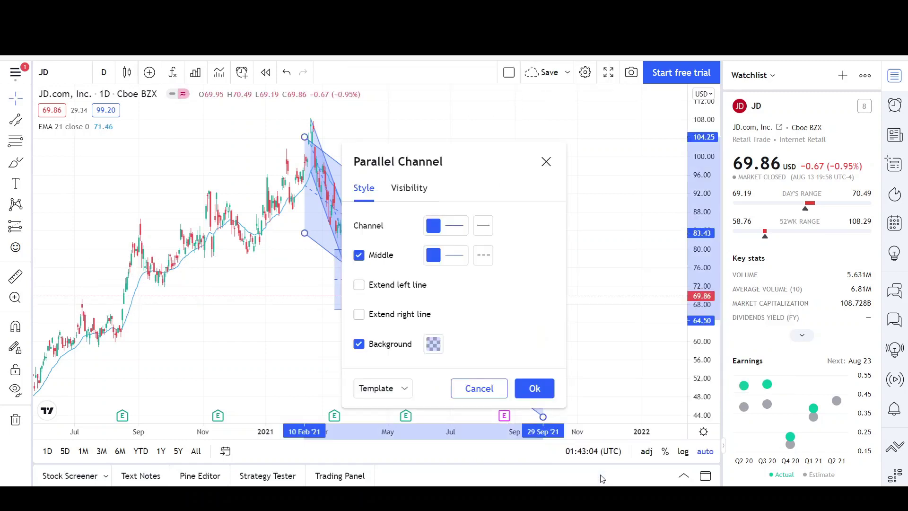
left_click(438, 349)
left_click(466, 331)
left_click(274, 359)
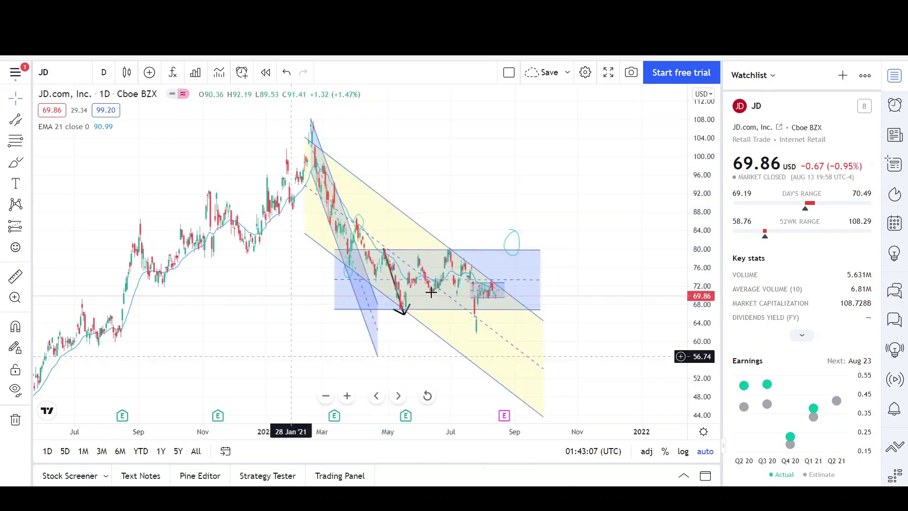
left_click(501, 296)
left_click(493, 380)
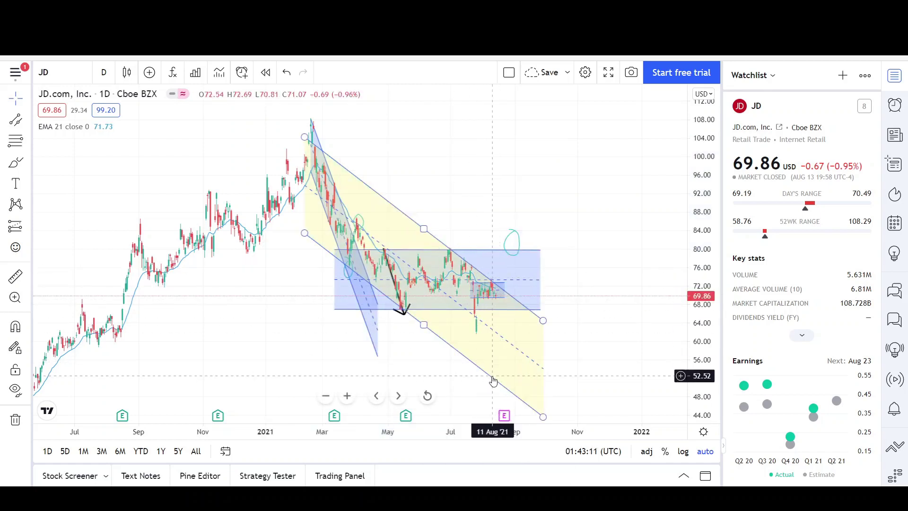
key("Escape")
left_click(457, 309)
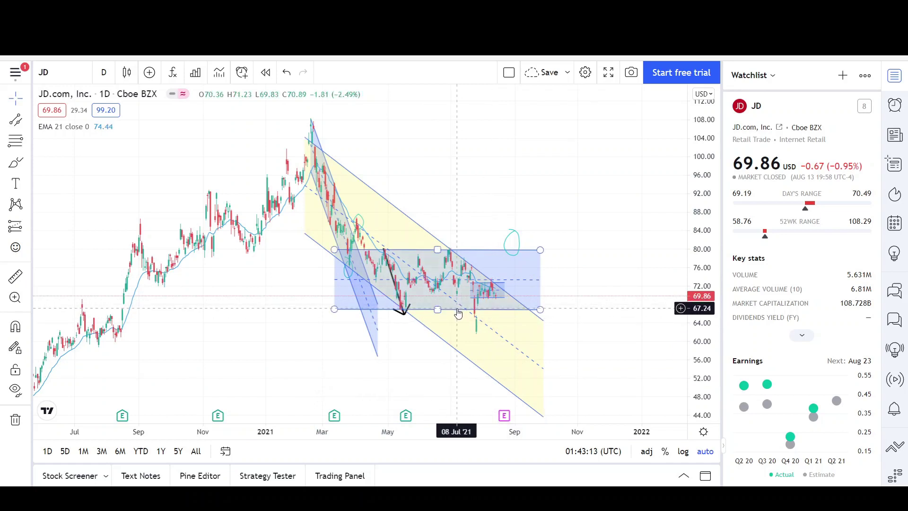
key("Escape")
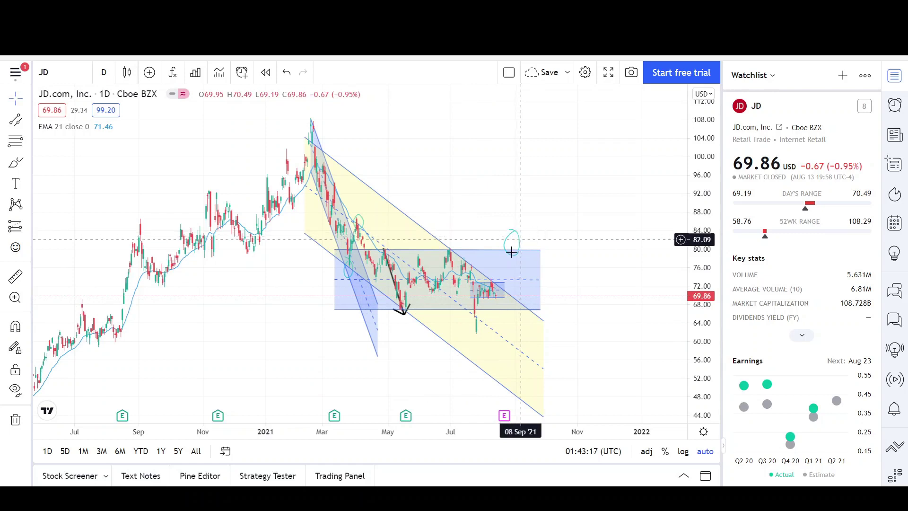
left_click(488, 290)
key("Escape")
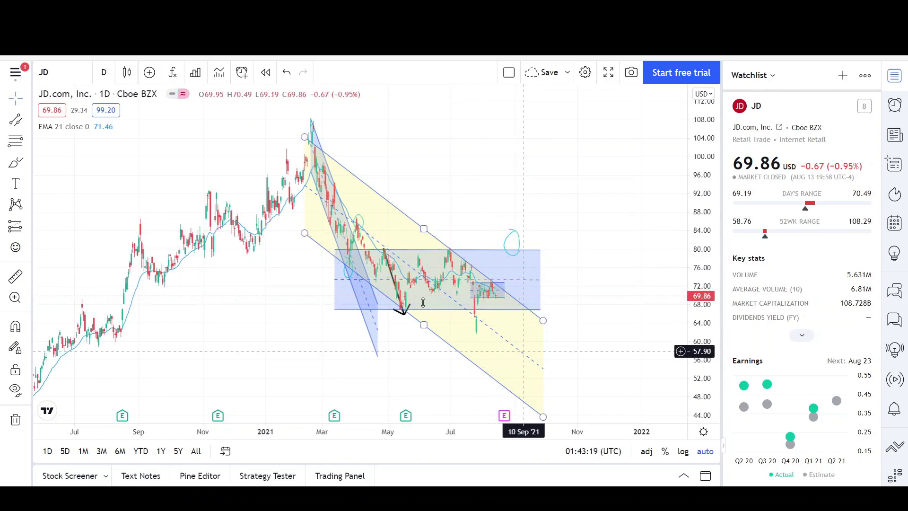
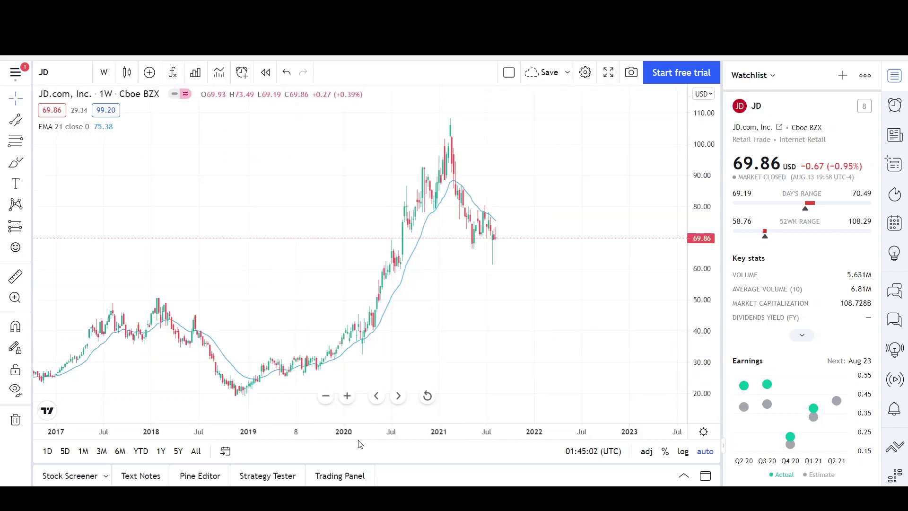
- Examine JD's weekly price history from its 2014 start through the 2018 low and the 2021 peak
scroll(348, 433, "down", 5)
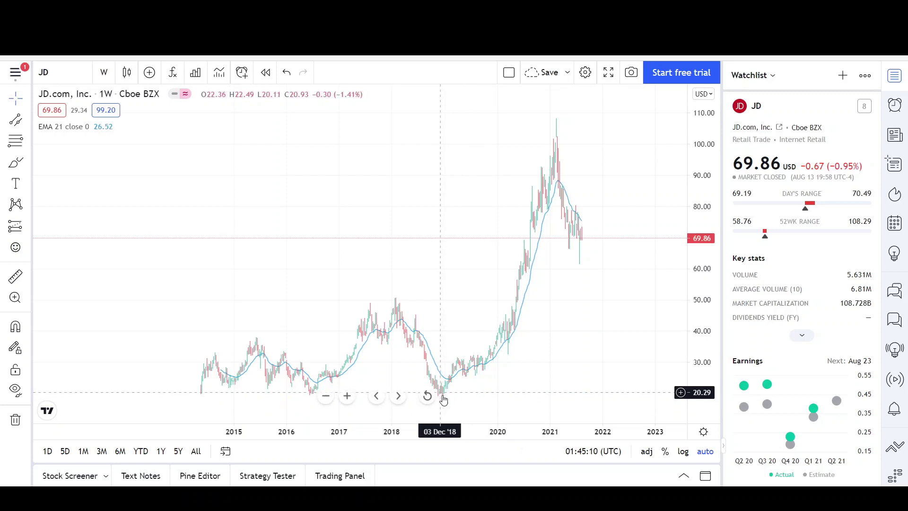
left_click_drag(480, 381, 461, 374)
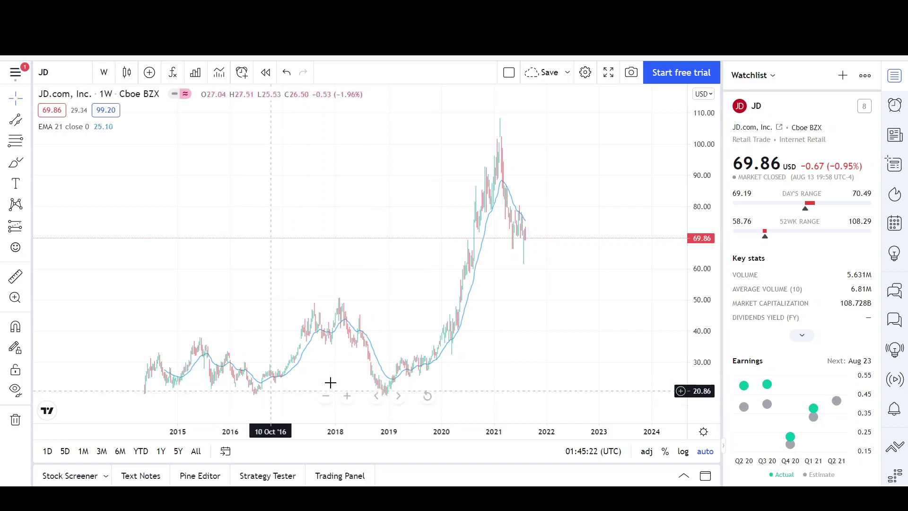
left_click_drag(707, 331, 707, 344)
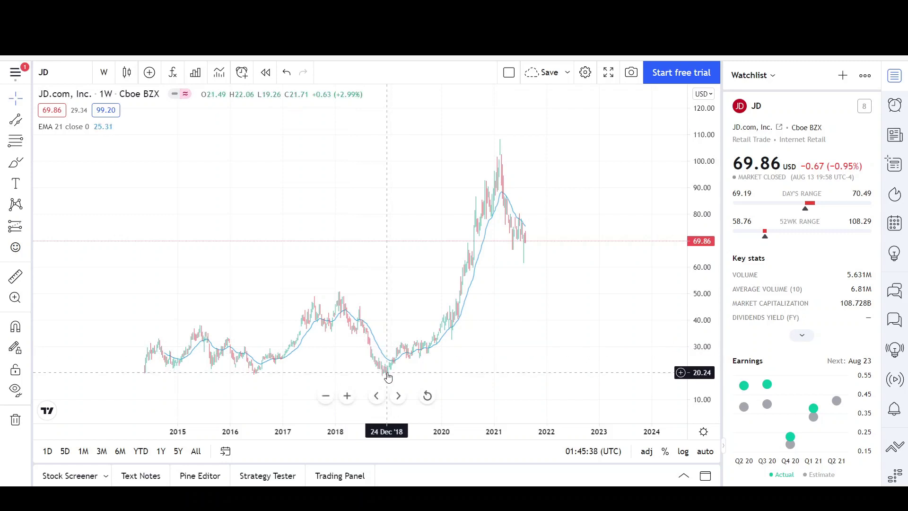
left_click_drag(456, 433, 416, 433)
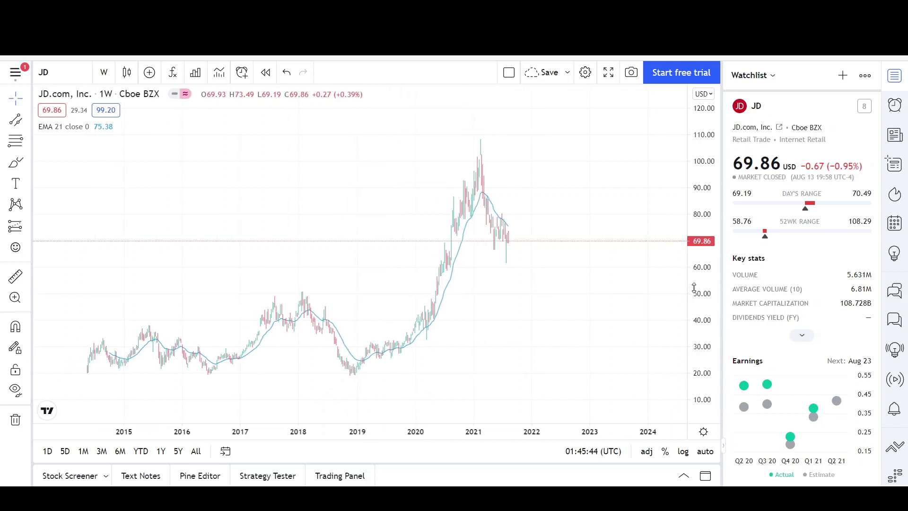
left_click_drag(694, 288, 694, 295)
left_click_drag(446, 434, 390, 431)
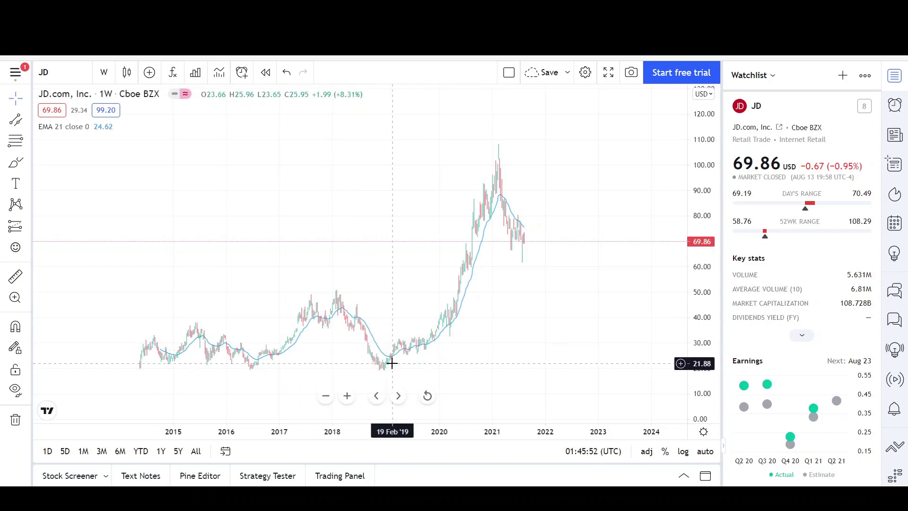
scroll(392, 364, "up", 3)
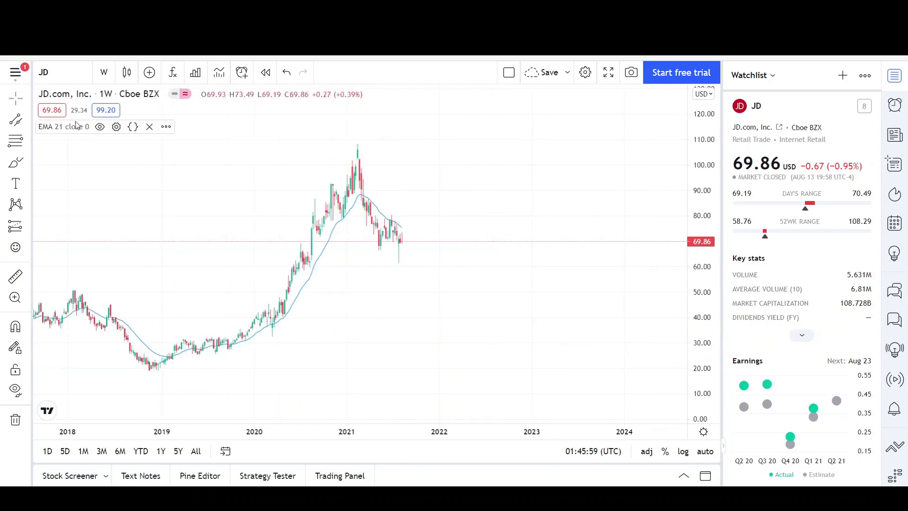
- Draw a rising parallel channel from 10 Feb '20 at 25.14 to about April 2021 near 111, with its upper line ending near 128
left_click(263, 355)
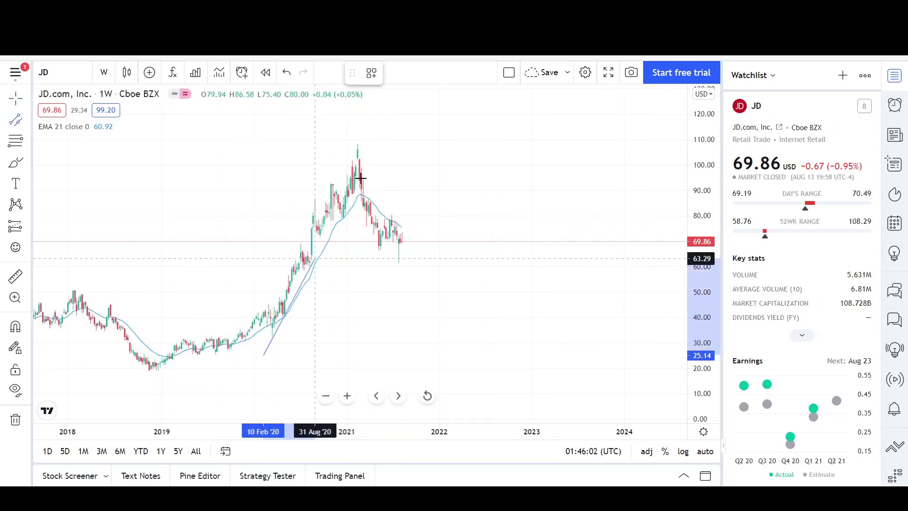
left_click(373, 136)
left_click(344, 152)
- Brush circles around the November 2020 high near 92 and the December 2020 low near 79
left_click(347, 396)
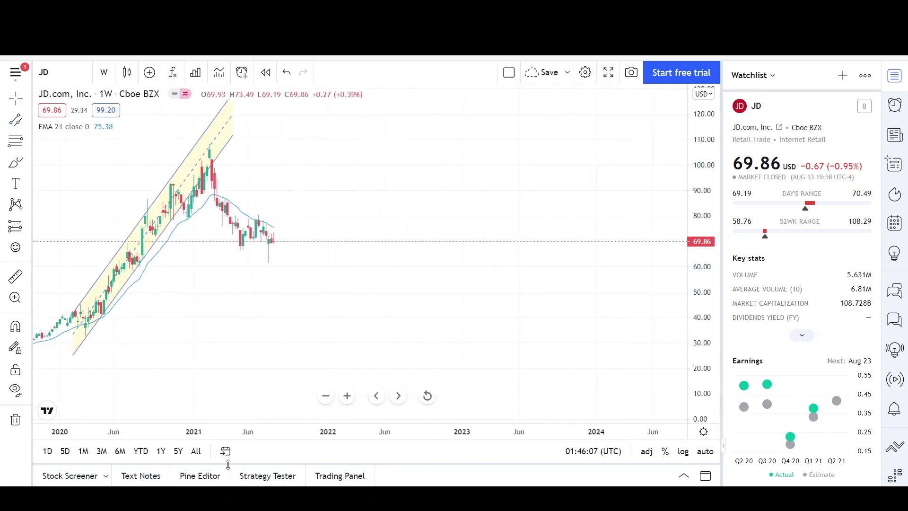
left_click_drag(211, 357, 511, 370)
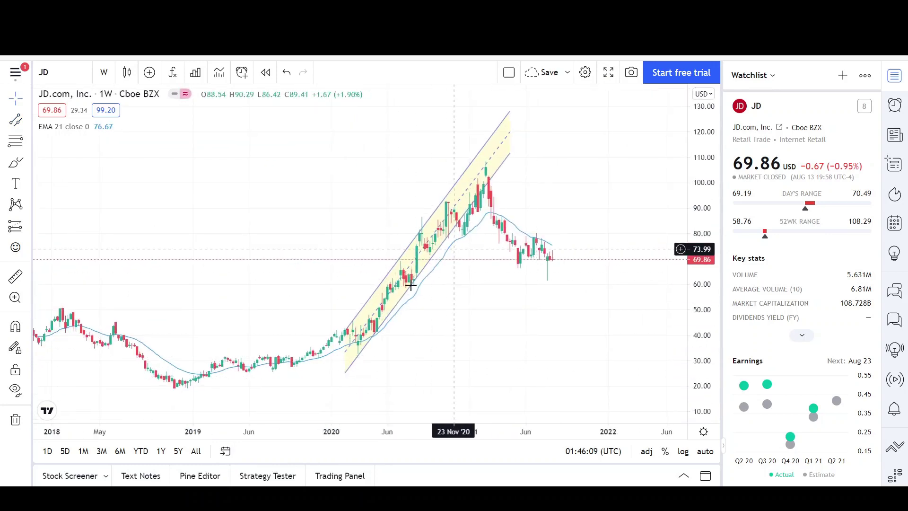
left_click_drag(428, 308, 314, 348)
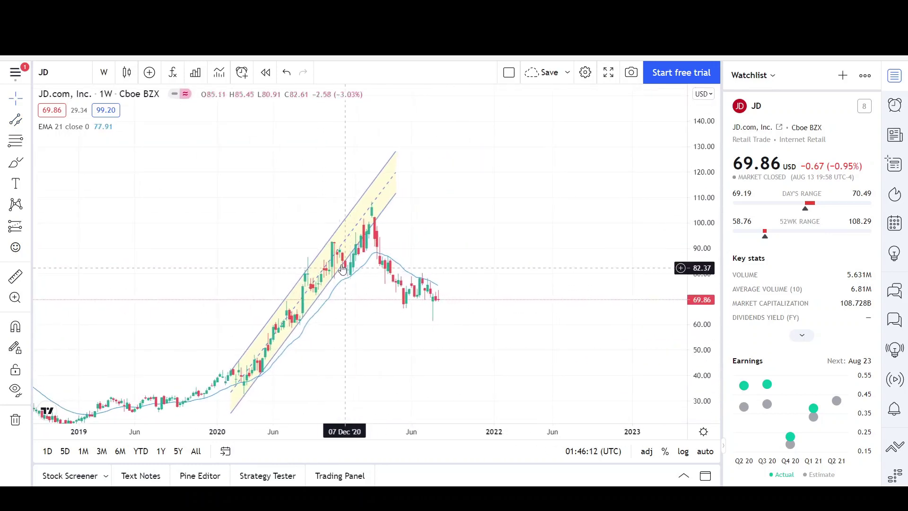
left_click(16, 166)
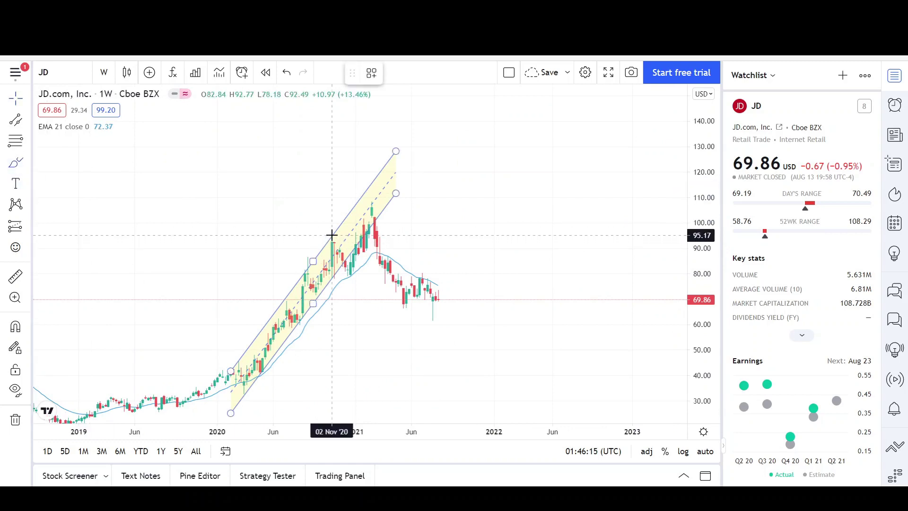
left_click_drag(332, 235, 330, 237)
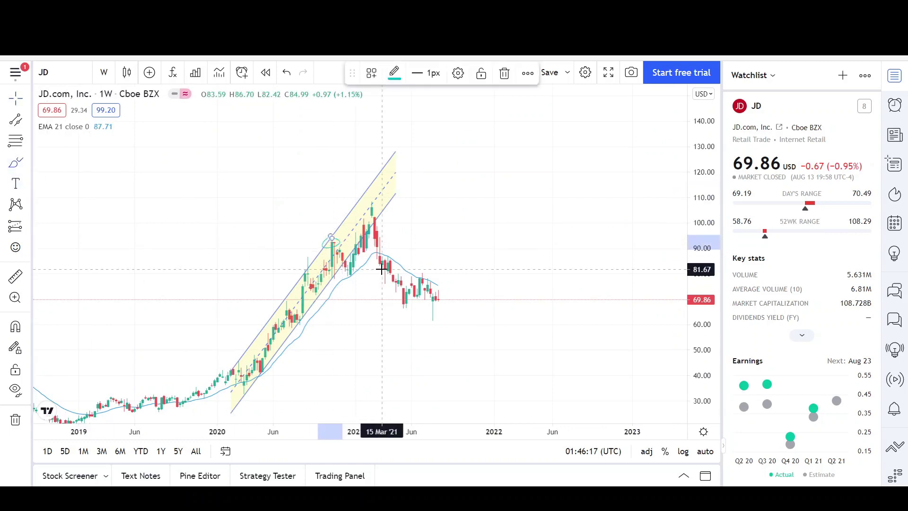
left_click_drag(344, 267, 356, 273)
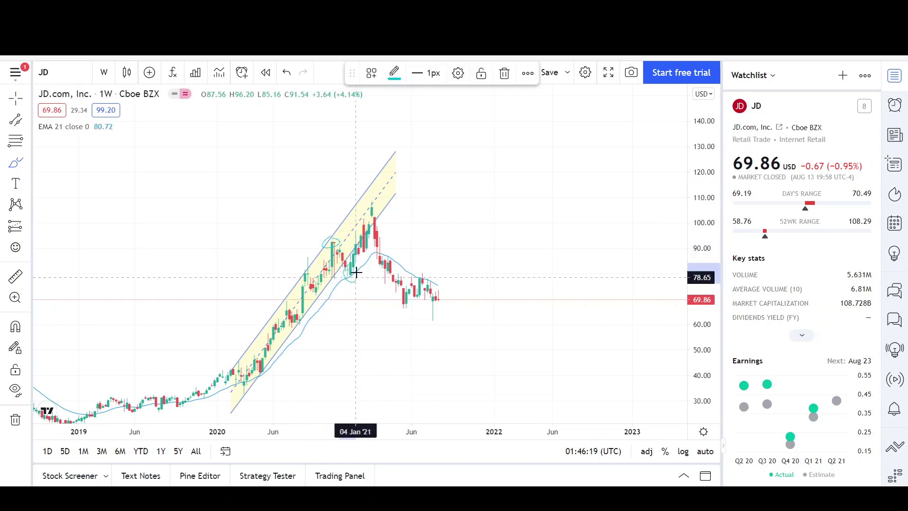
- Brush a rising zigzag in the empty area between about October 2021 and March 2022, from about 116 up to 139
left_click(357, 243)
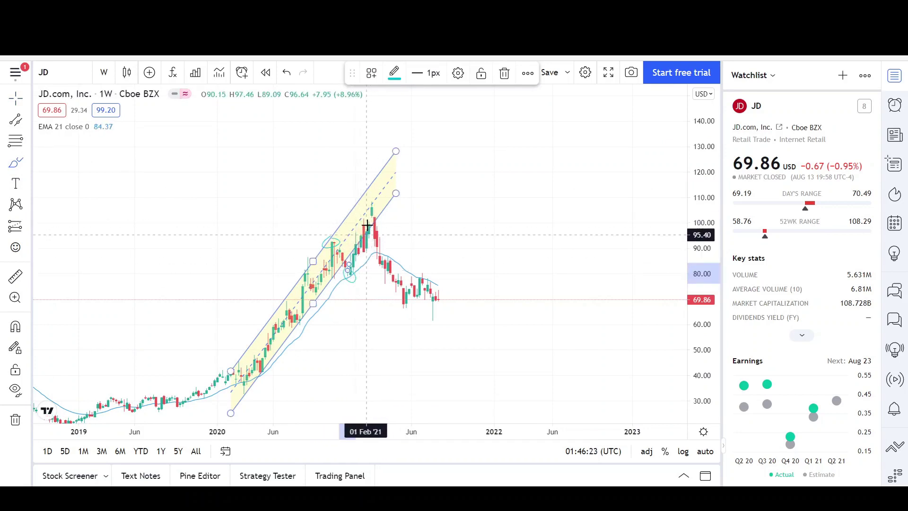
left_click(350, 276)
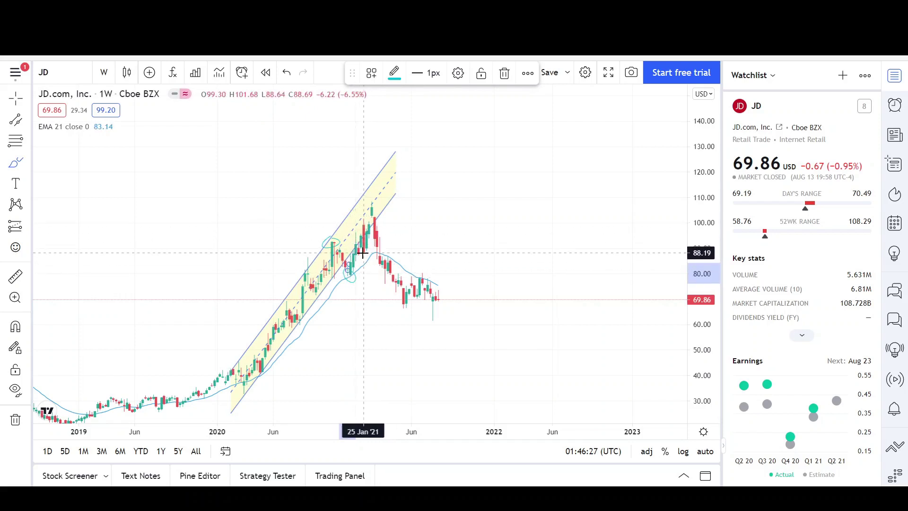
mouse_move(469, 183)
left_mouse_down()
mouse_move(489, 152)
mouse_move(504, 167)
mouse_move(523, 124)
left_mouse_up()
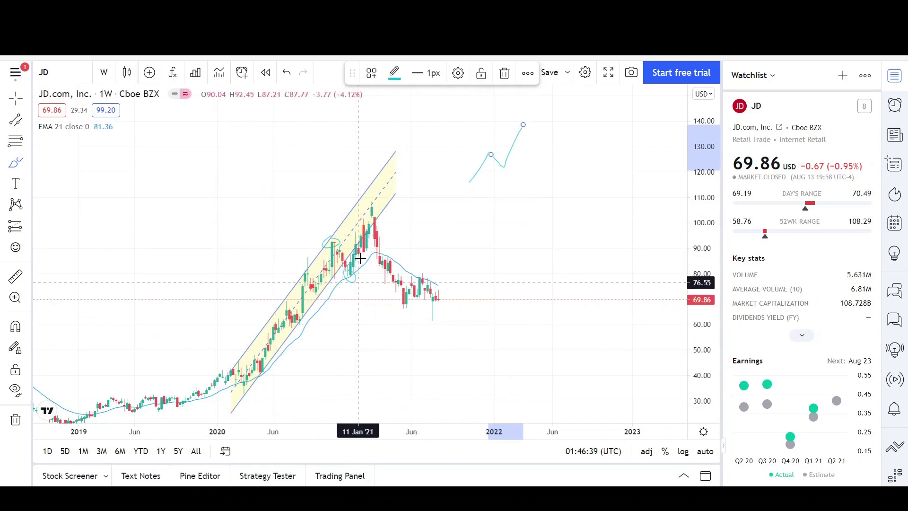
- Brush a circle around the February 2021 peak and a curve along the decline that follows it
left_click(27, 162)
left_click(369, 193)
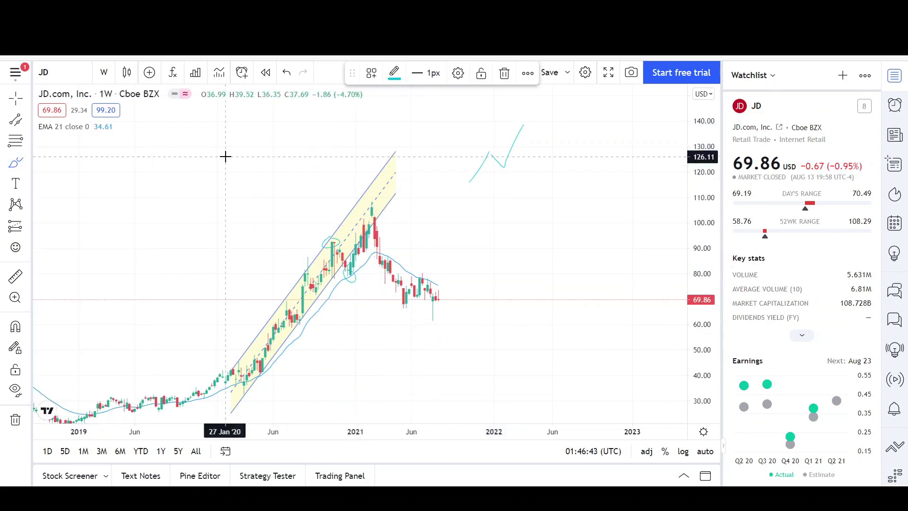
left_click_drag(360, 207, 389, 219)
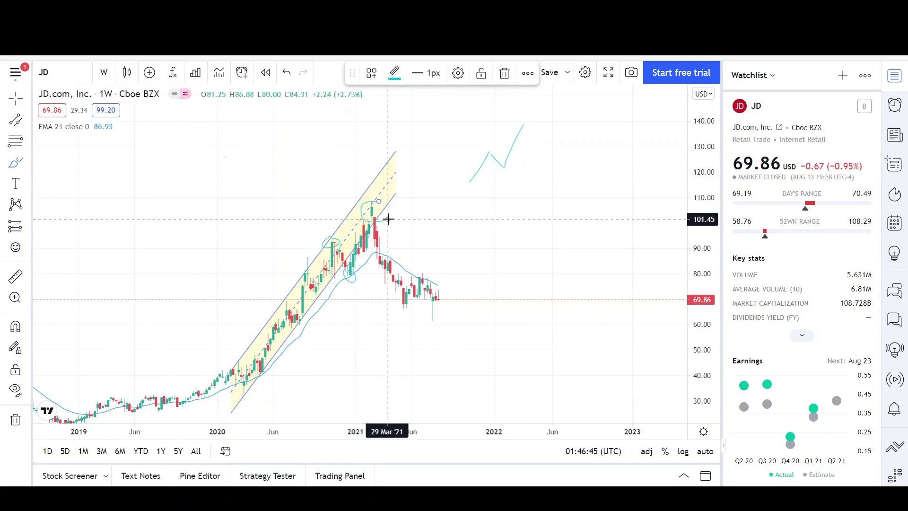
left_click(372, 208)
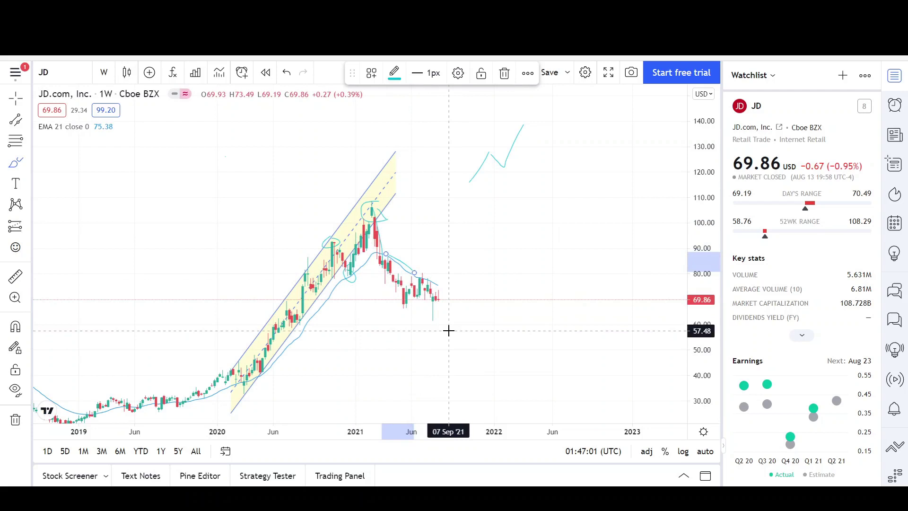
- Draw a descending parallel channel from 08 Feb '21 at 109.36 to 15 Nov '21 at 51.43, with its lower line starting at 86.91
left_click(15, 119)
left_click(372, 200)
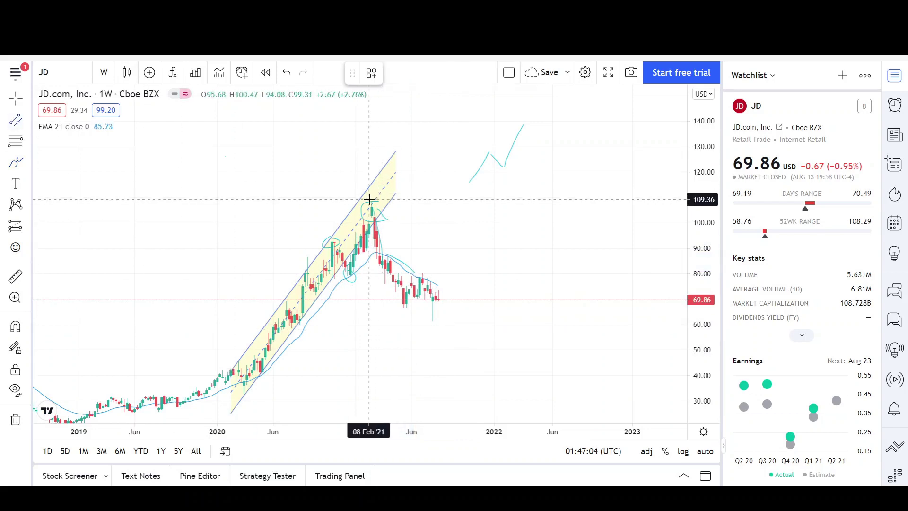
left_click(474, 346)
left_click(422, 326)
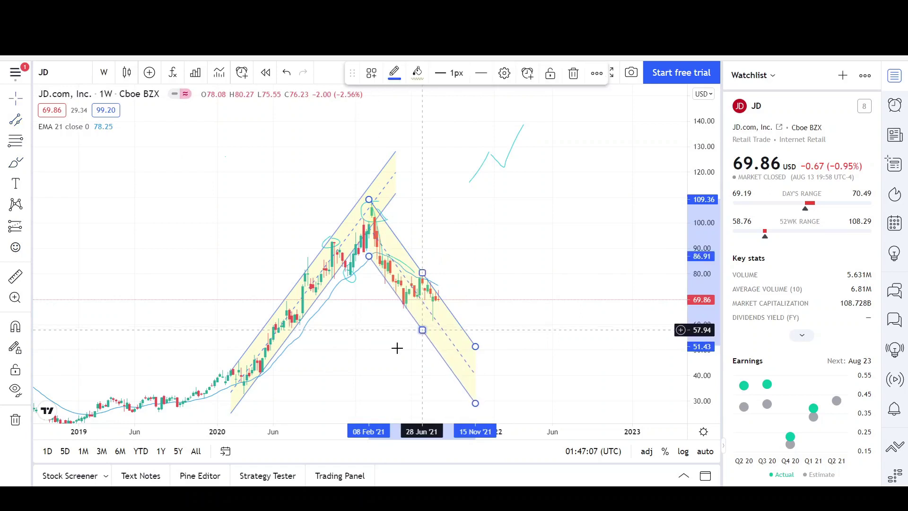
- Brush a small circle on the falling channel's lower line around August 2021, near 52
left_click(17, 165)
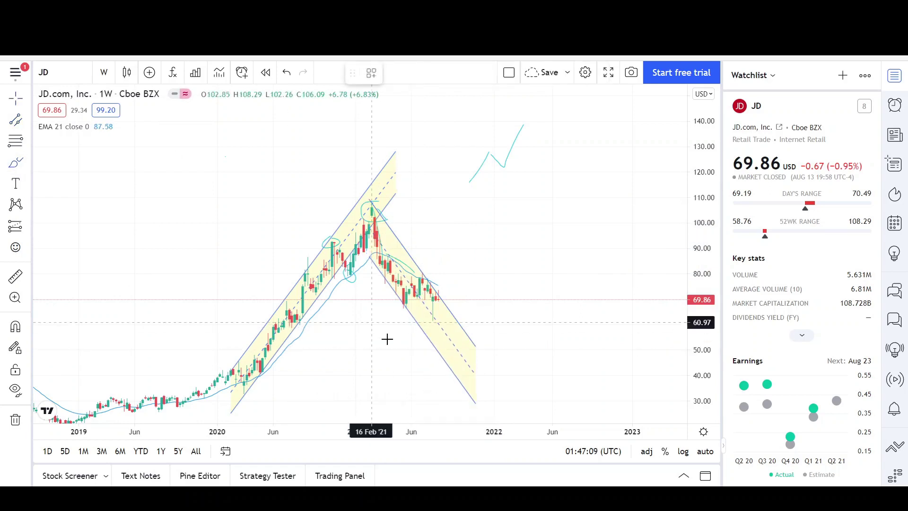
left_click_drag(433, 342, 447, 343)
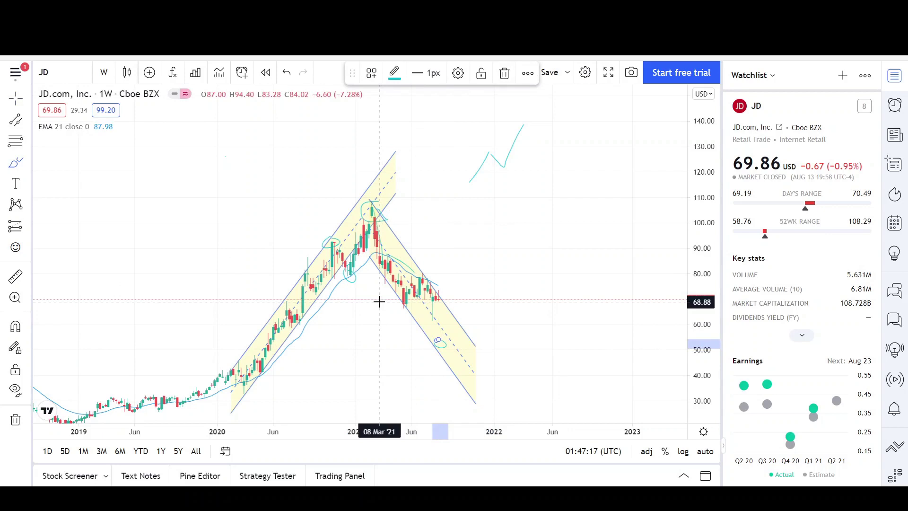
left_click_drag(459, 437, 332, 439)
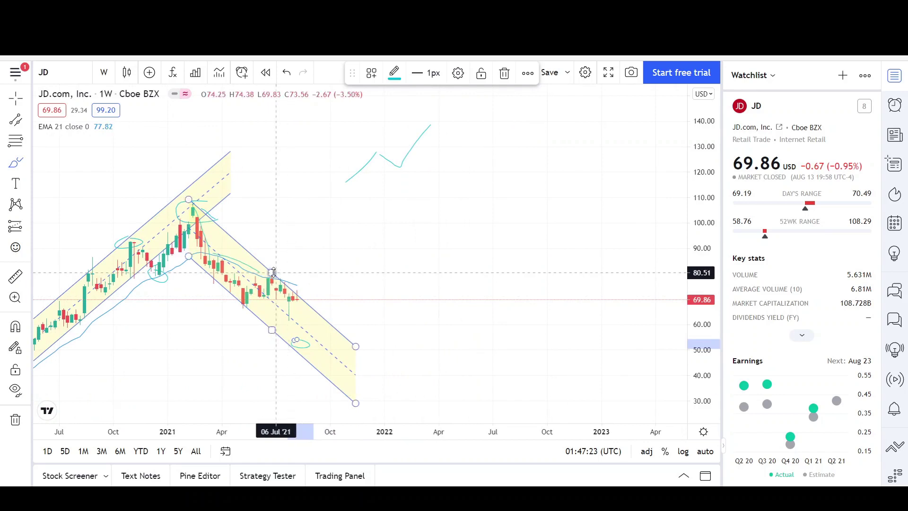
left_click_drag(347, 434, 519, 332)
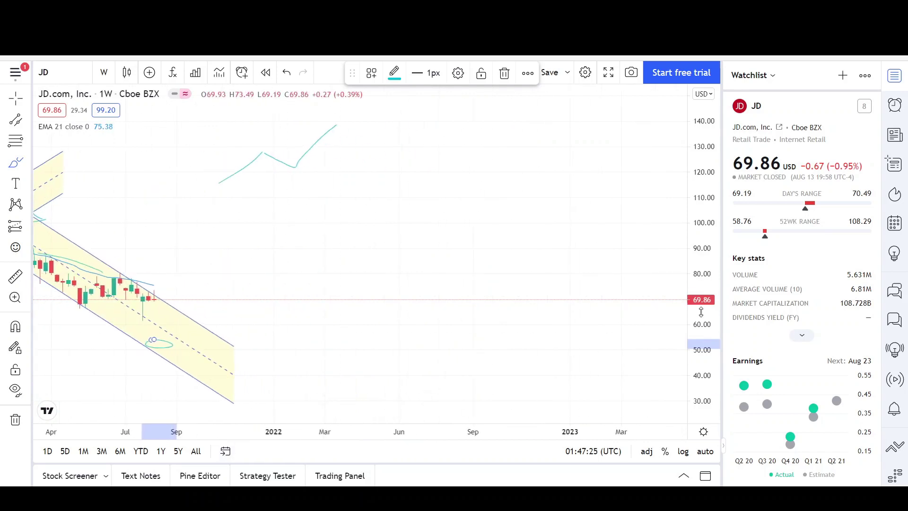
left_click_drag(702, 312, 702, 284)
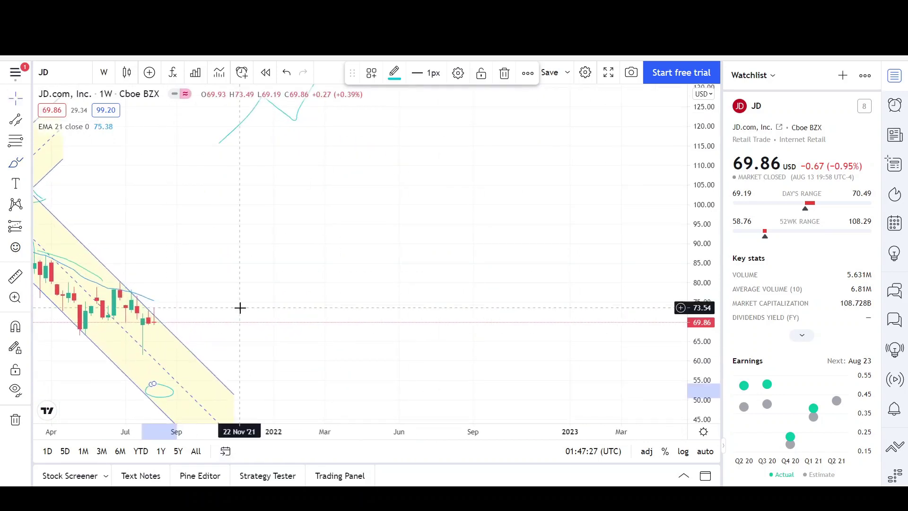
scroll(426, 257, "left", 5)
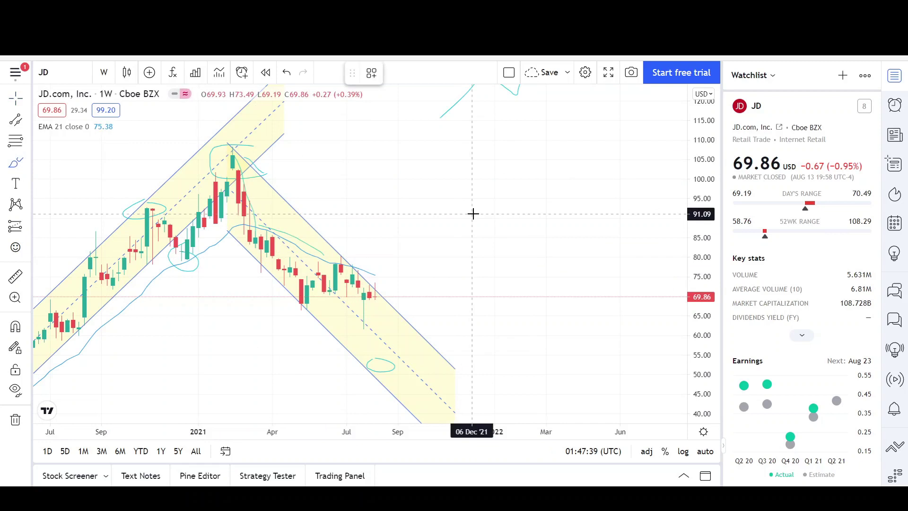
- Brush a falling zigzag with a base line near 82 in the empty area, and similar strokes plus a small circle over the July–August 2021 candles
mouse_move(466, 216)
left_mouse_down()
mouse_move(478, 243)
mouse_move(501, 213)
mouse_move(516, 248)
mouse_move(524, 236)
mouse_move(540, 260)
mouse_move(500, 254)
mouse_move(565, 245)
left_mouse_up()
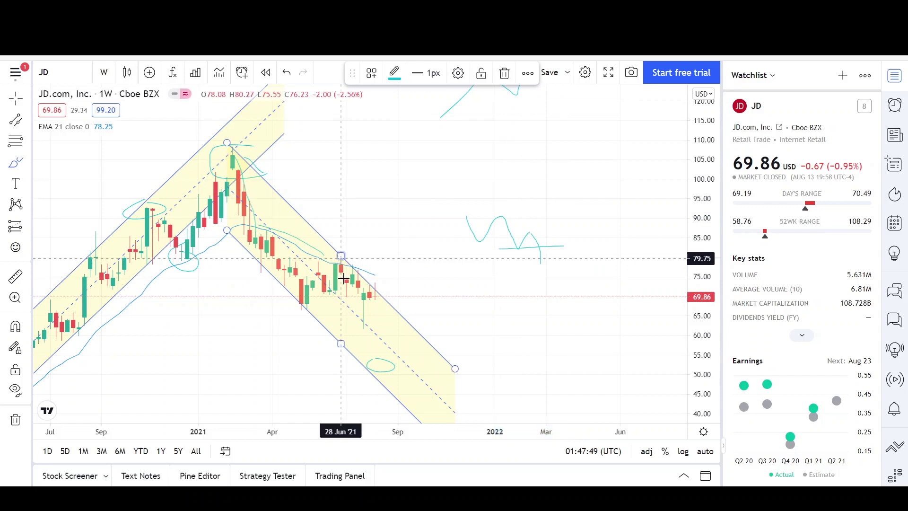
left_click(351, 301)
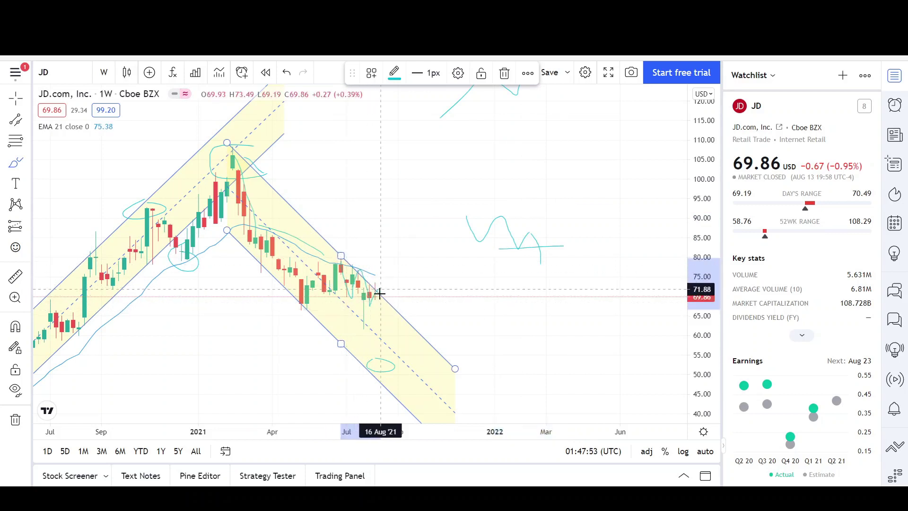
left_click(398, 300)
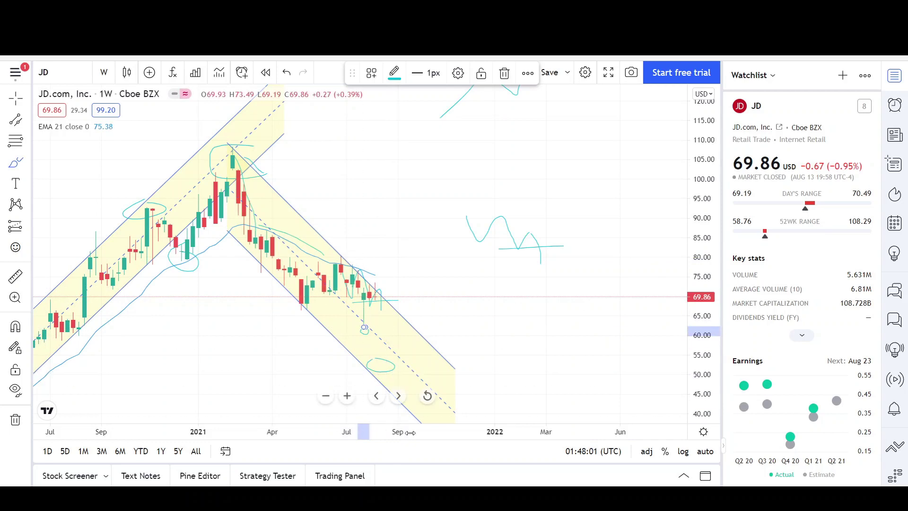
- Draw an arrow from 01 Feb '21 at 108.01 to the May 2021 low at 66.96, and move it to start at the June 2021 high near 80
left_click_drag(390, 432, 501, 314)
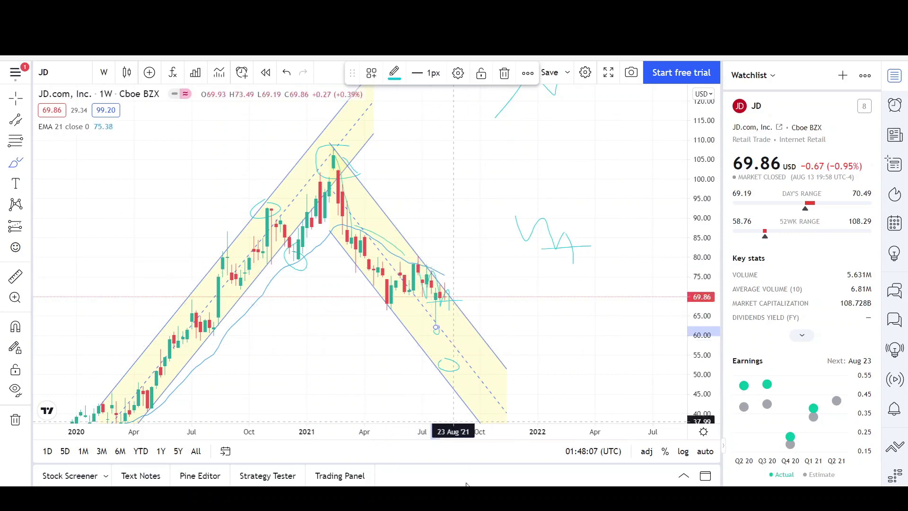
left_click_drag(425, 432, 496, 430)
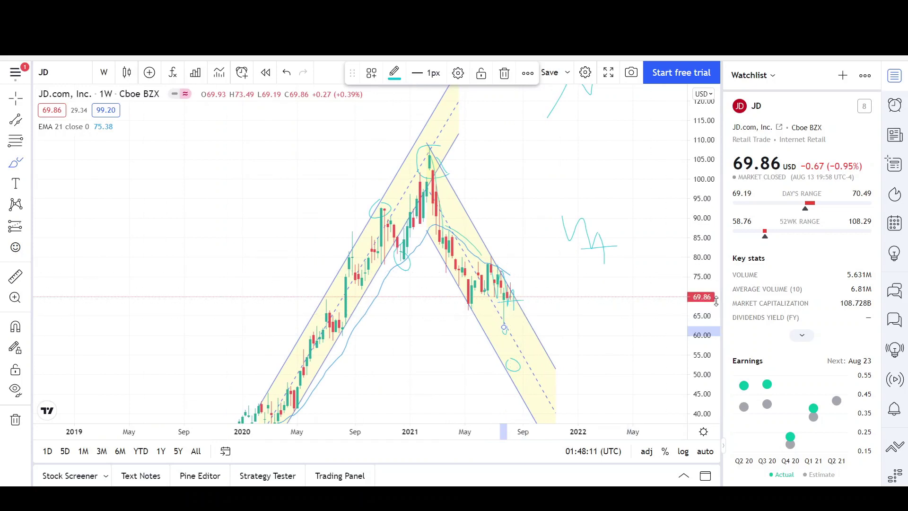
double_click(709, 250)
left_click_drag(483, 427, 447, 429)
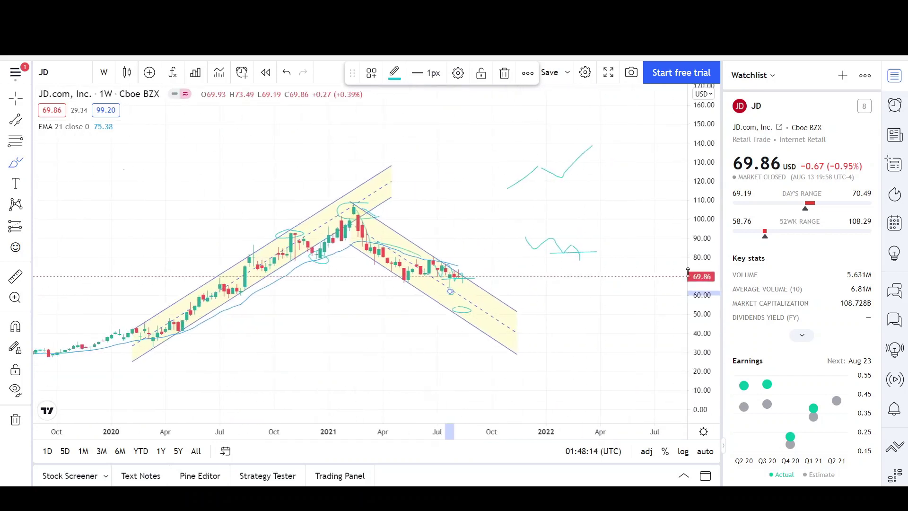
left_click(28, 119)
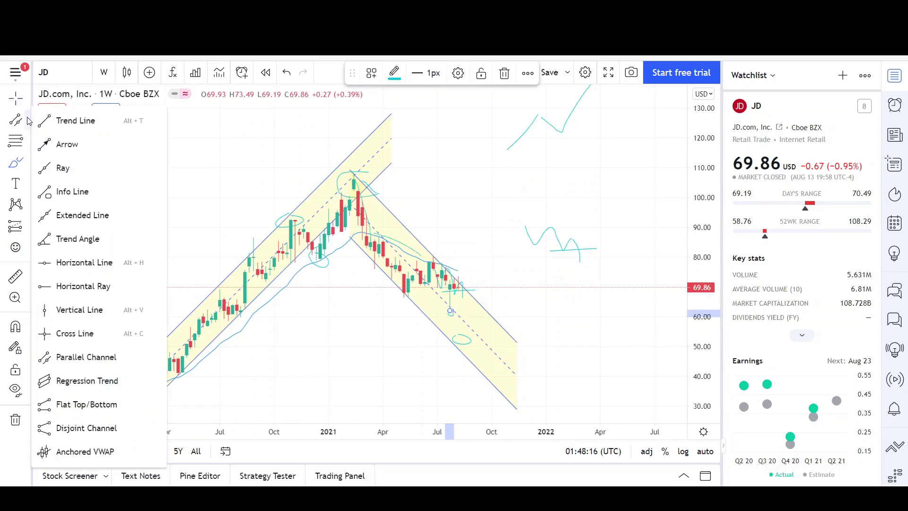
left_click(71, 144)
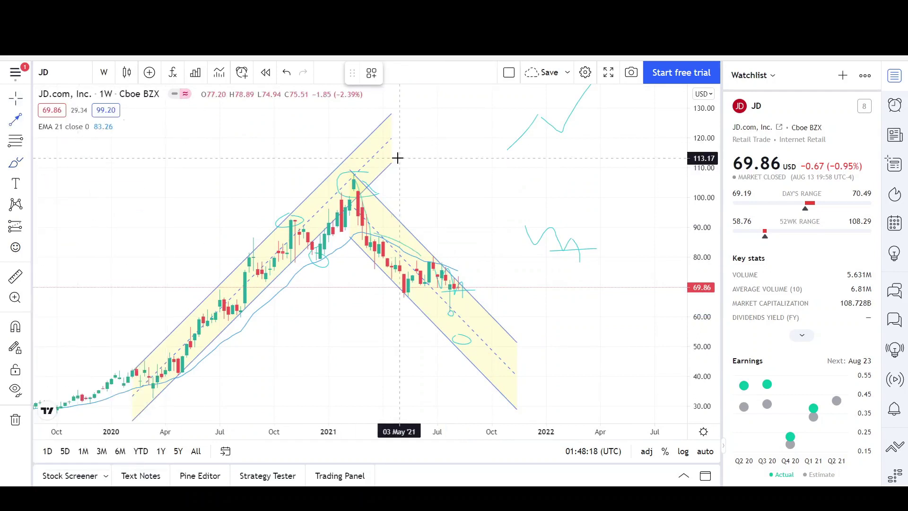
left_click(344, 174)
left_click(402, 294)
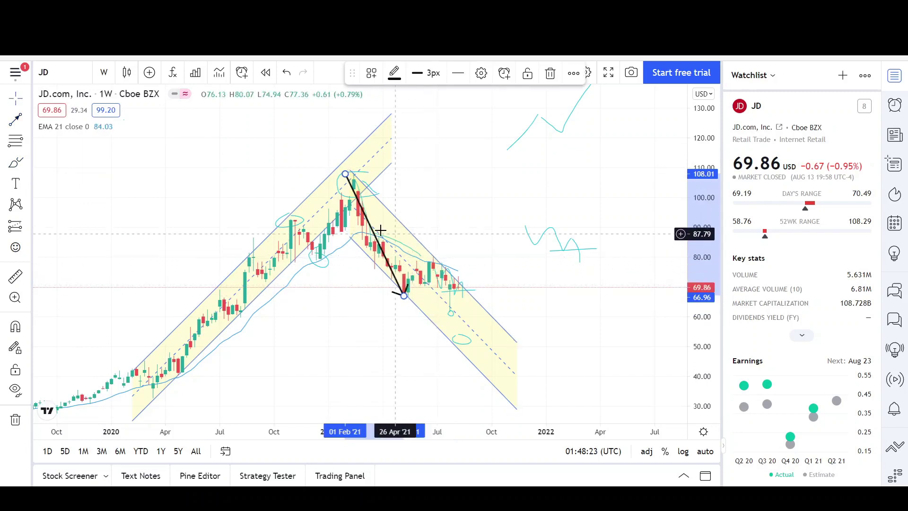
mouse_move(371, 227)
left_mouse_down()
mouse_move(431, 248)
mouse_move(380, 223)
mouse_move(366, 230)
left_mouse_up()
left_click_drag(363, 222, 456, 307)
- Add horizontal lines at 39.99, level with the arrow's tip, and at 49.11 along the 2017–2018 highs
scroll(501, 418, "down", 5)
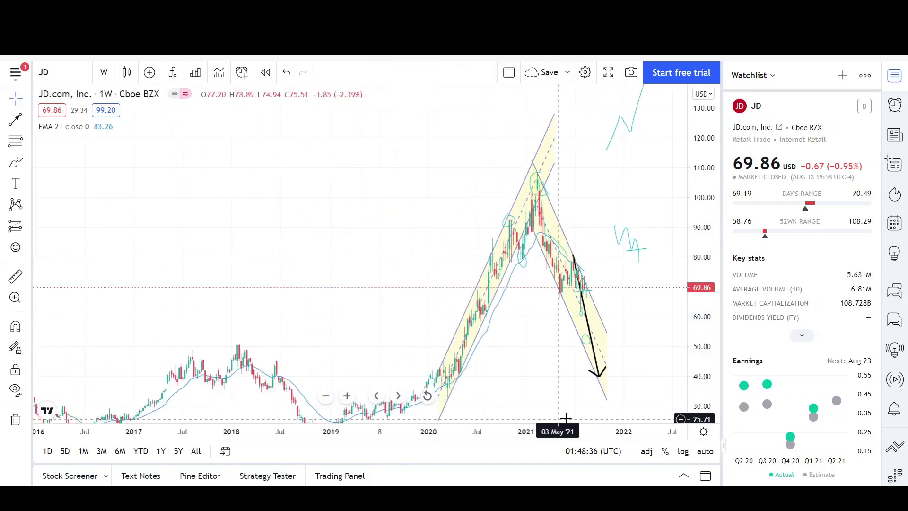
scroll(558, 418, "down", 3)
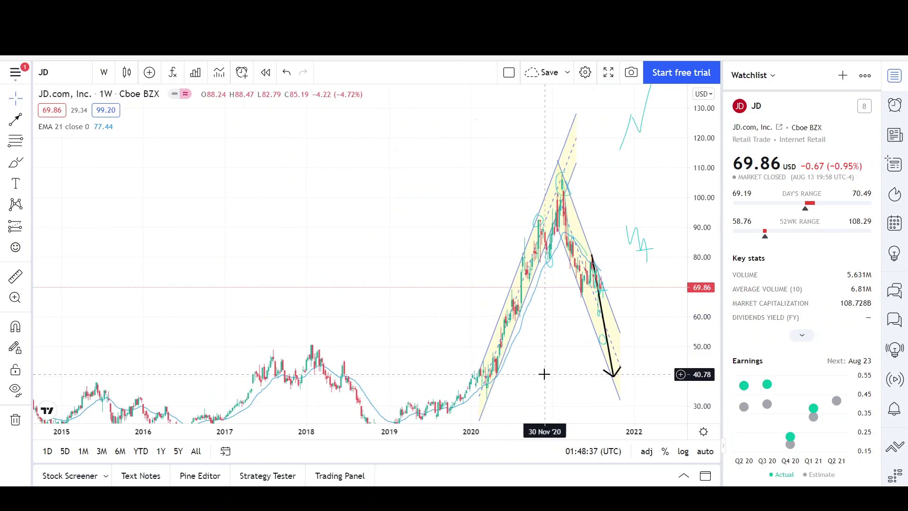
left_click(27, 123)
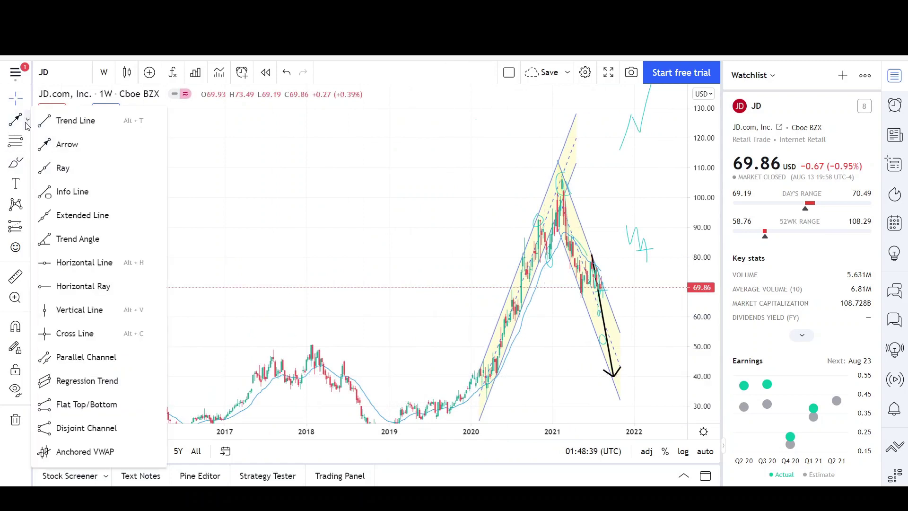
left_click(100, 261)
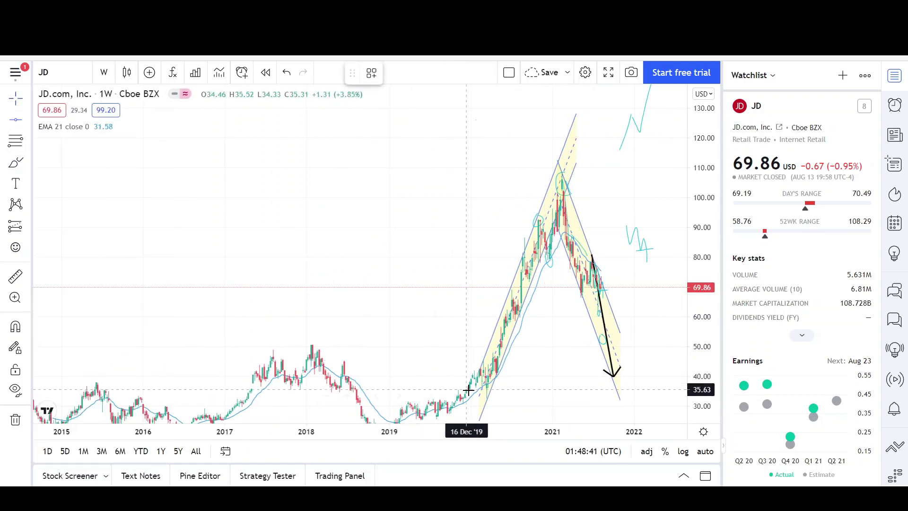
left_click(429, 376)
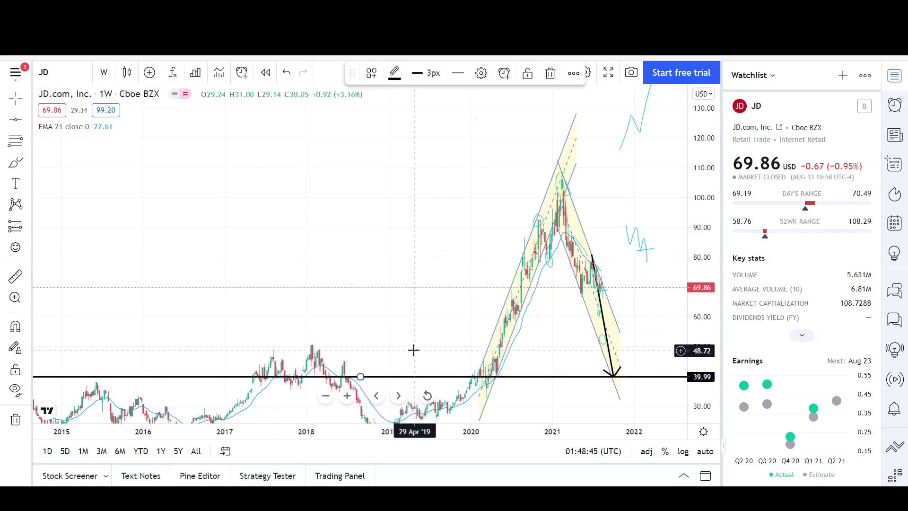
left_click(413, 350)
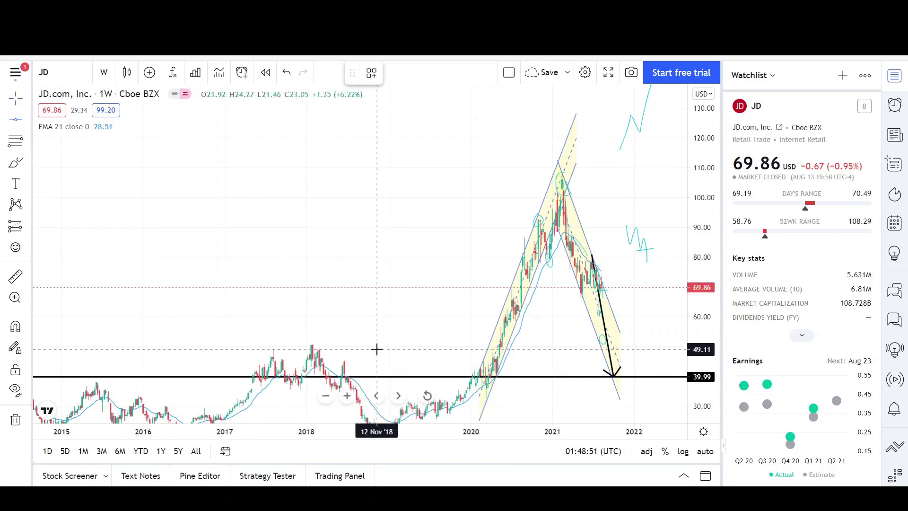
left_click(360, 349)
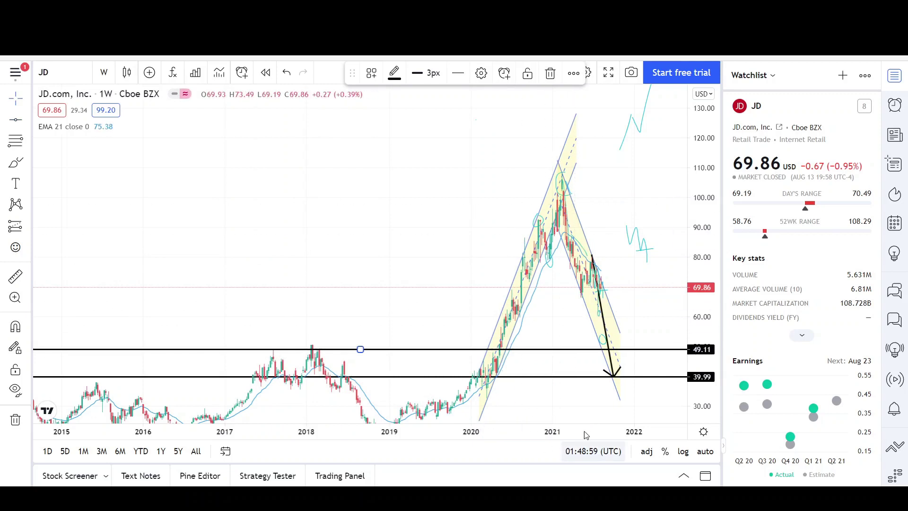
- Shift the falling channel slightly down so its upper line runs from 25 Jan '21 at 110.75 to 01 Nov '21 at 52.82
scroll(587, 427, "up", 3)
scroll(588, 427, "down", 1)
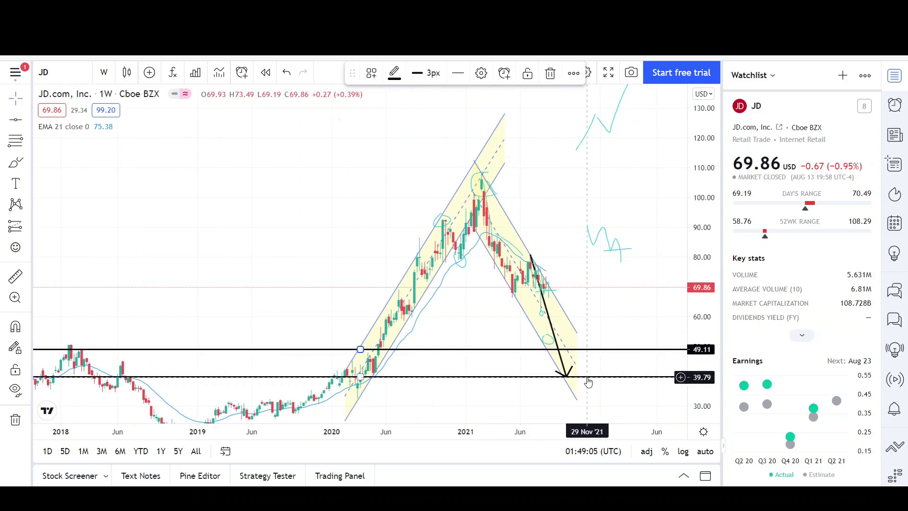
scroll(558, 434, "up", 2)
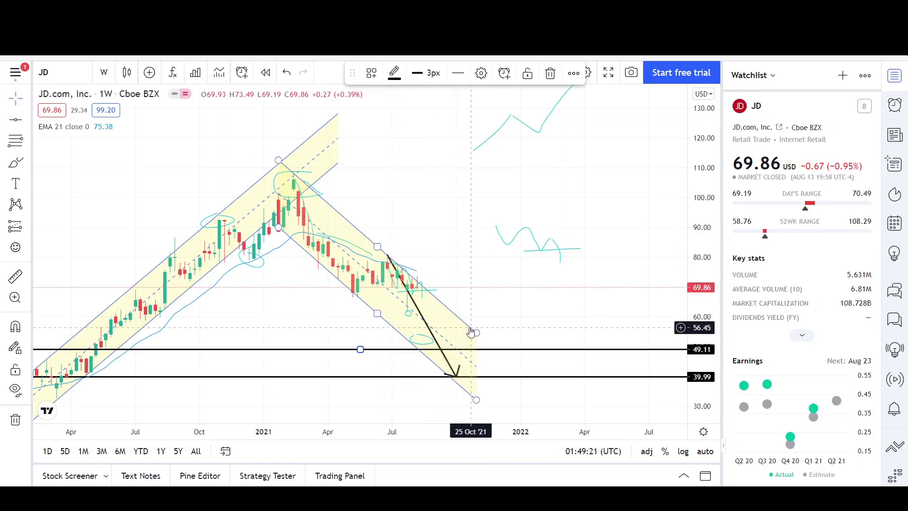
left_click_drag(473, 334, 475, 339)
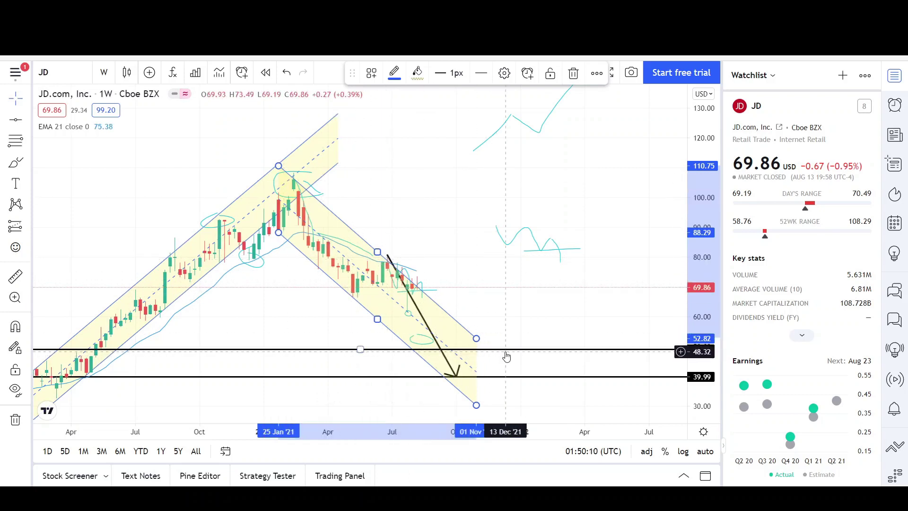
left_click_drag(382, 431, 586, 432)
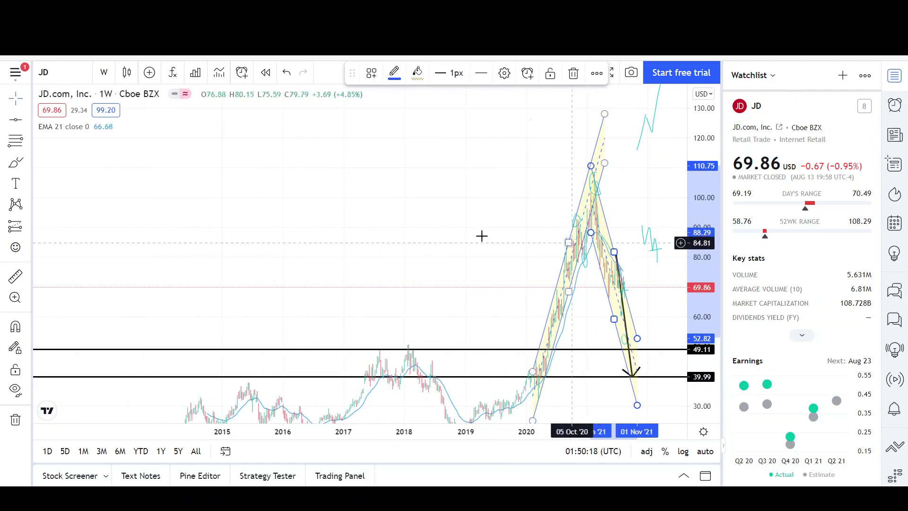
left_click_drag(483, 235, 330, 235)
left_click_drag(360, 284, 289, 268)
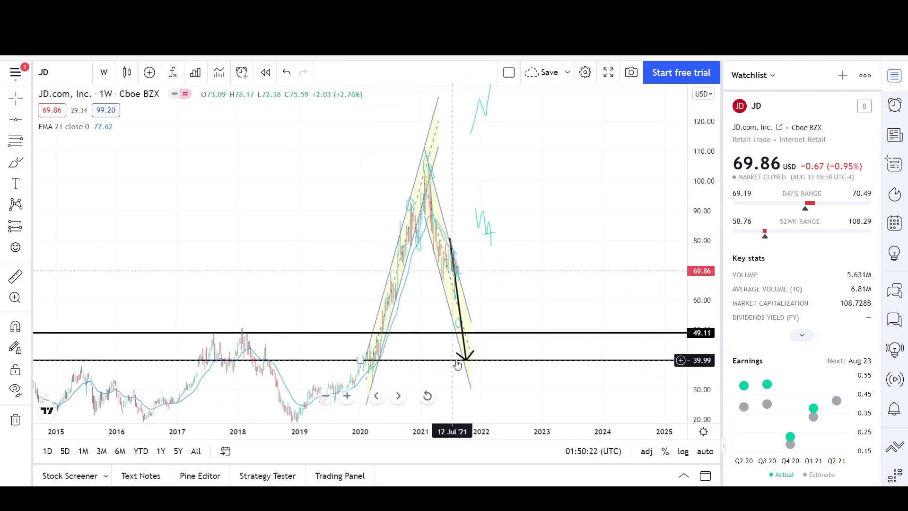
- Switch the chart to USOIL from the watchlist and set its interval to monthly
left_click_drag(805, 90, 805, 370)
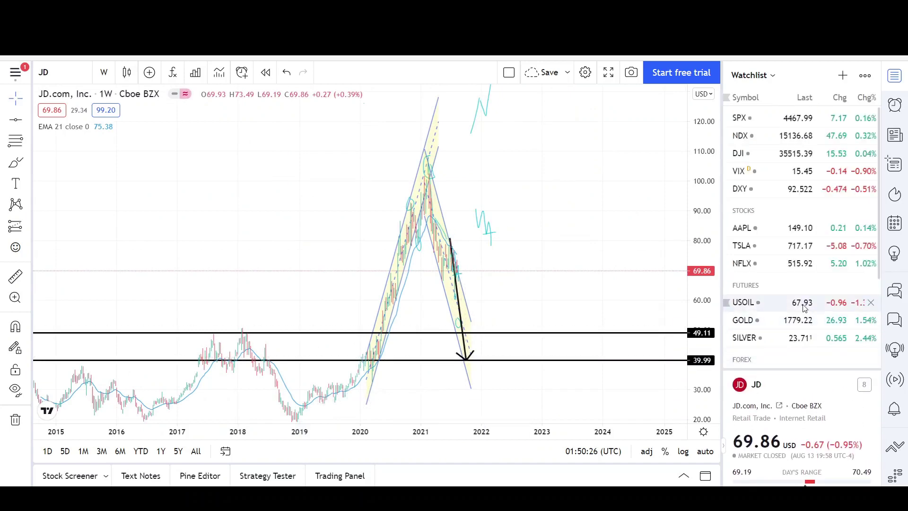
left_click(804, 307)
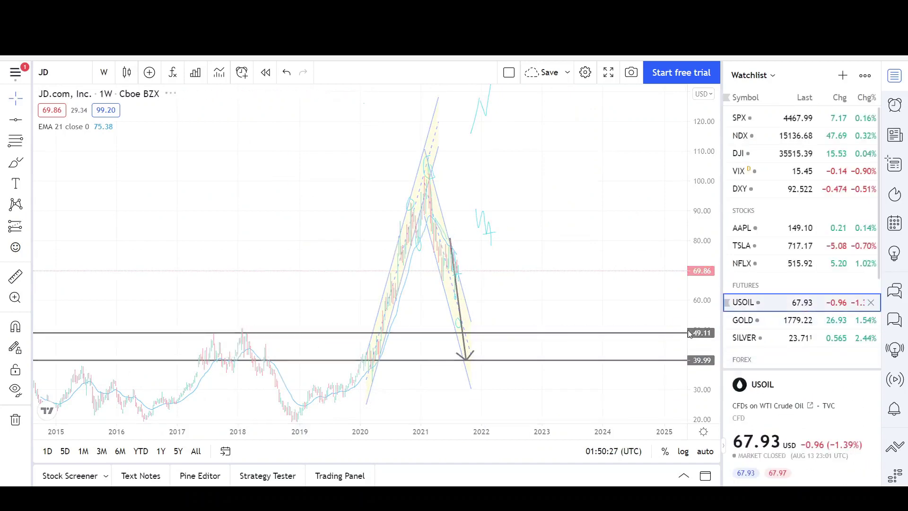
left_click(102, 73)
left_click(147, 458)
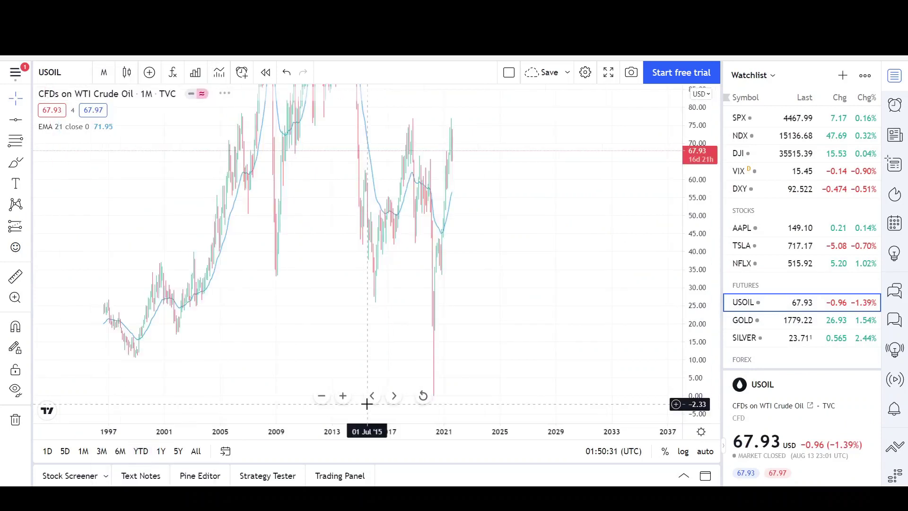
- Draw an arrow along the 2008 crash, from 147.20 beside the peak down to 02 Mar '09 at 32.68
left_click_drag(712, 303, 715, 374)
left_click(26, 120)
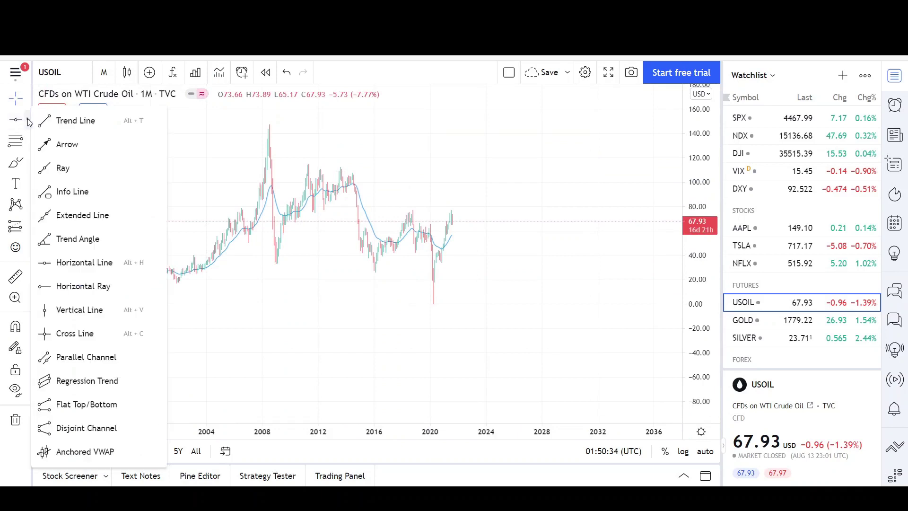
left_click(75, 141)
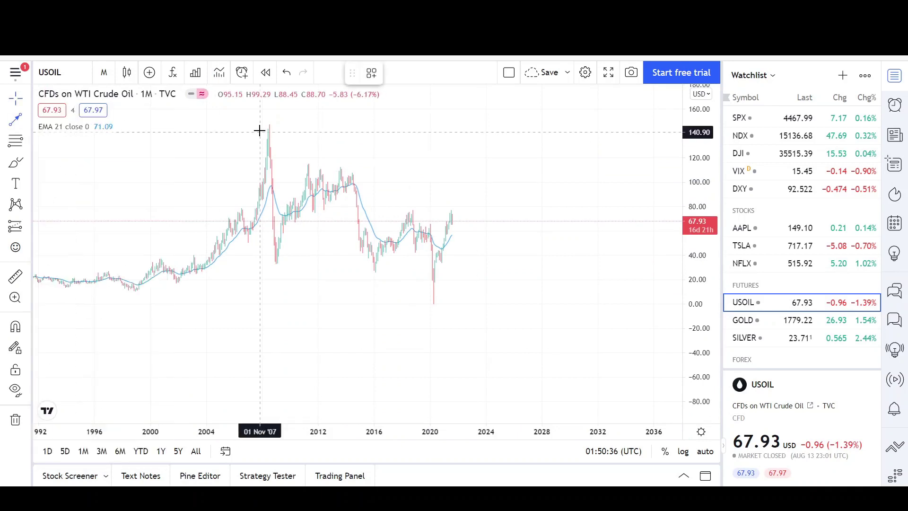
left_click(278, 263)
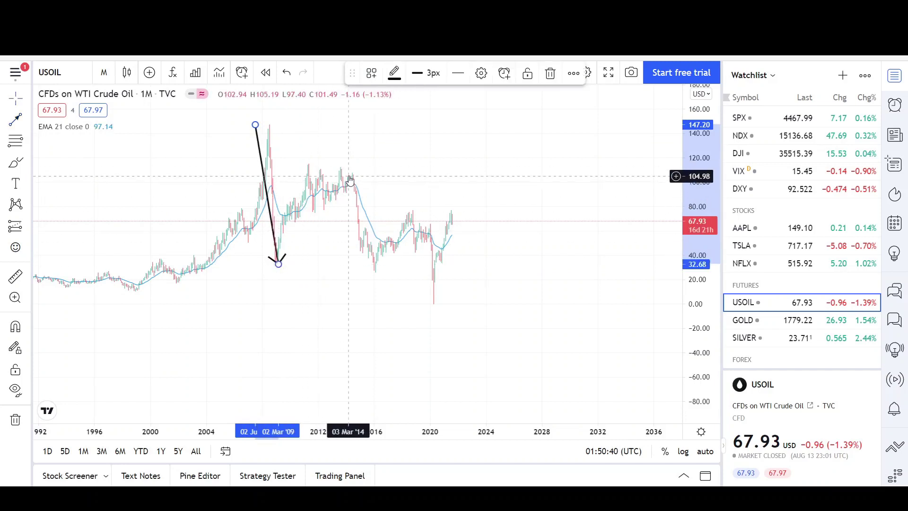
- Move the arrow to the 2011 high so it starts at about 114 and points down to near 0
left_click_drag(264, 169, 310, 208)
left_click(306, 223)
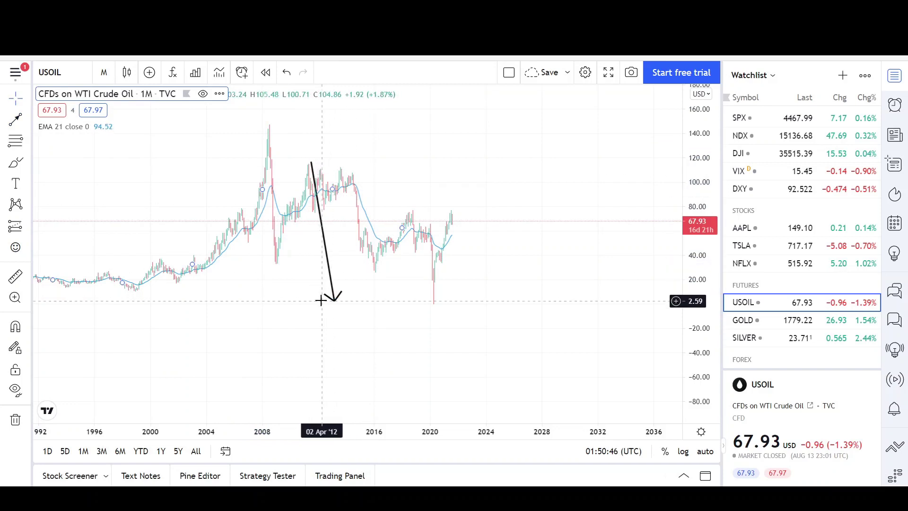
left_click_drag(326, 243, 323, 246)
left_click(300, 259)
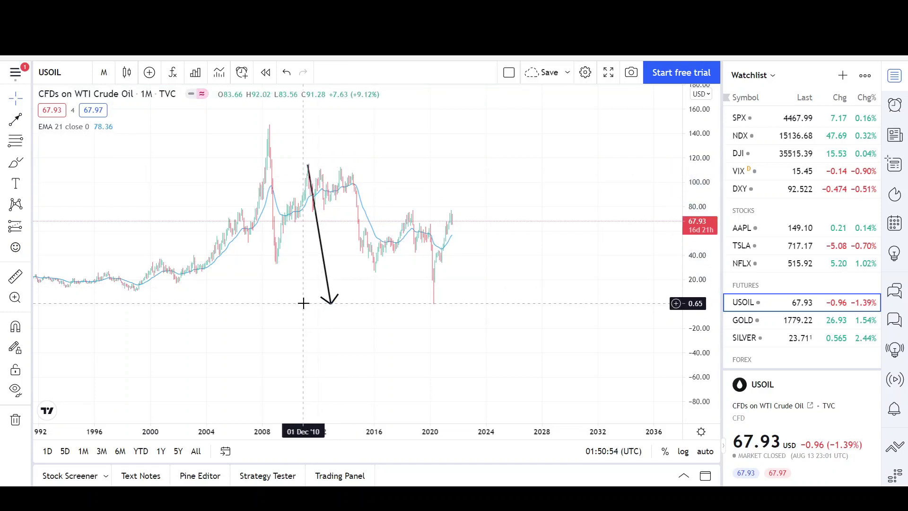
left_click_drag(284, 308, 403, 365)
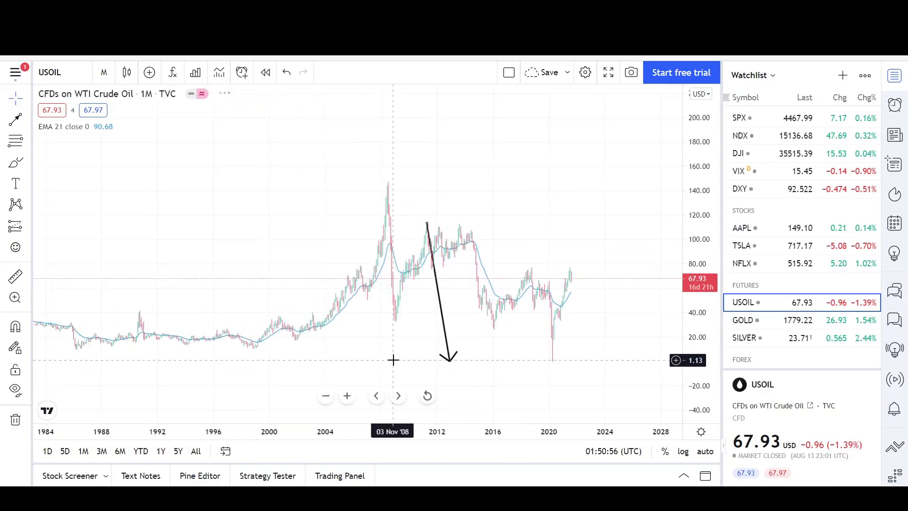